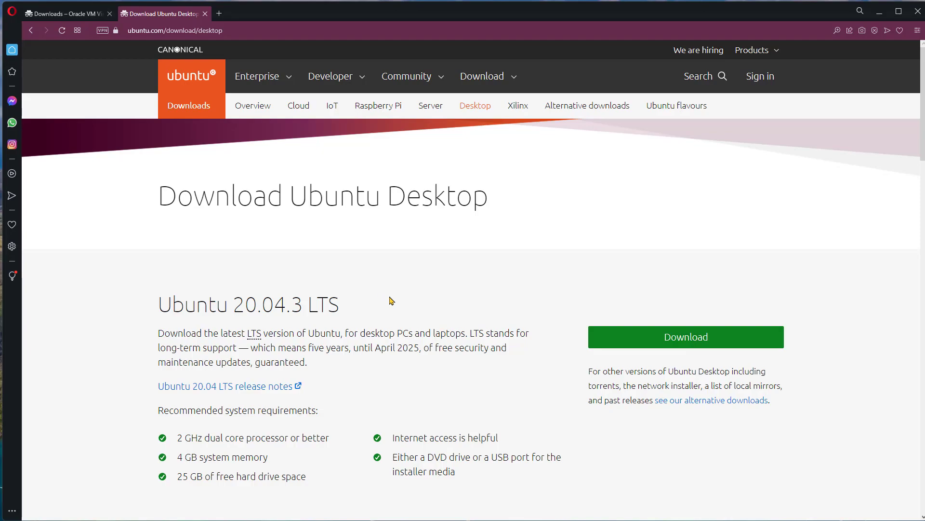
- Download the Ubuntu 20.04.3 LTS desktop ISO in Opera and show it in its Downloads folder
left_click(626, 341)
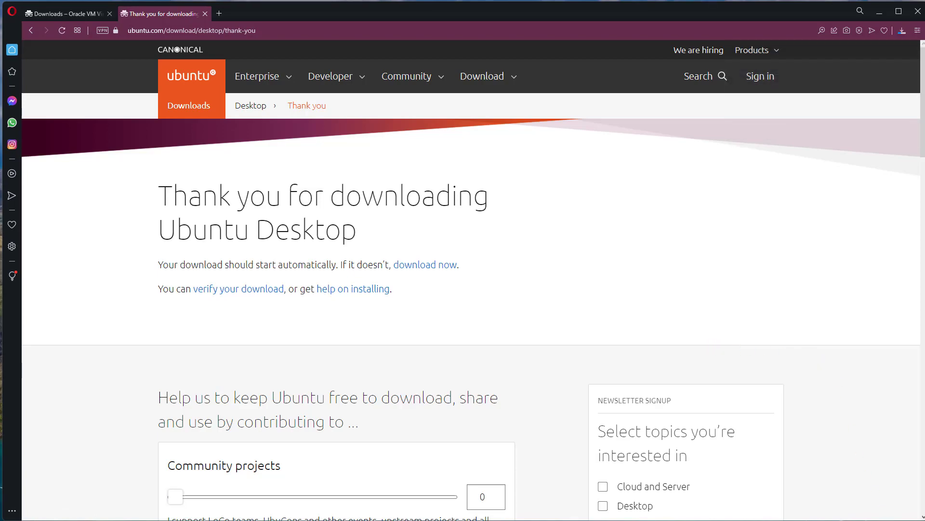
left_click(902, 32)
left_click(918, 95)
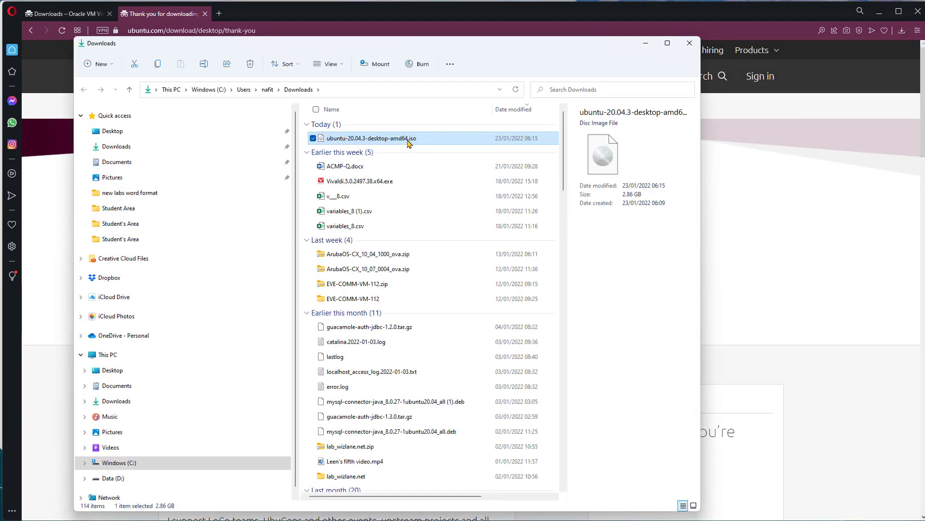
- Review the Ubuntu ISO's Properties and full file name, then close the dialog
right_click(409, 141)
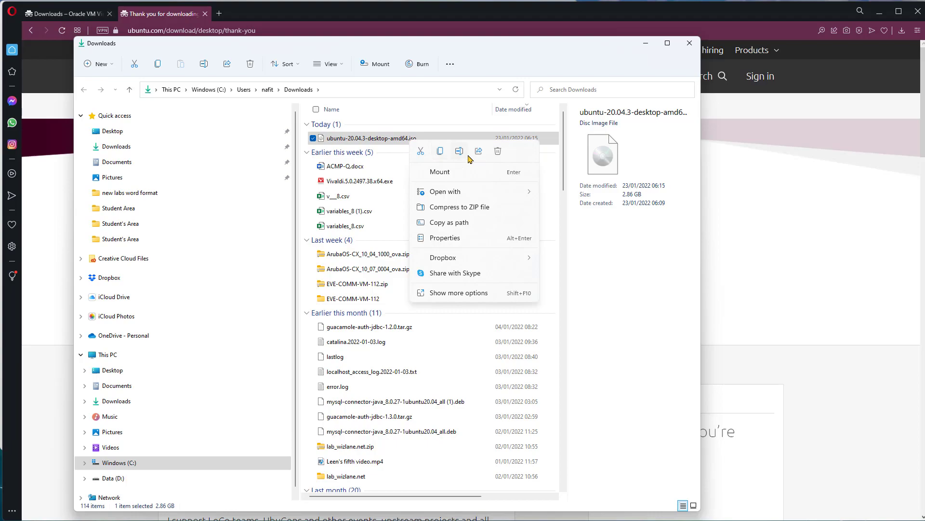
left_click(439, 292)
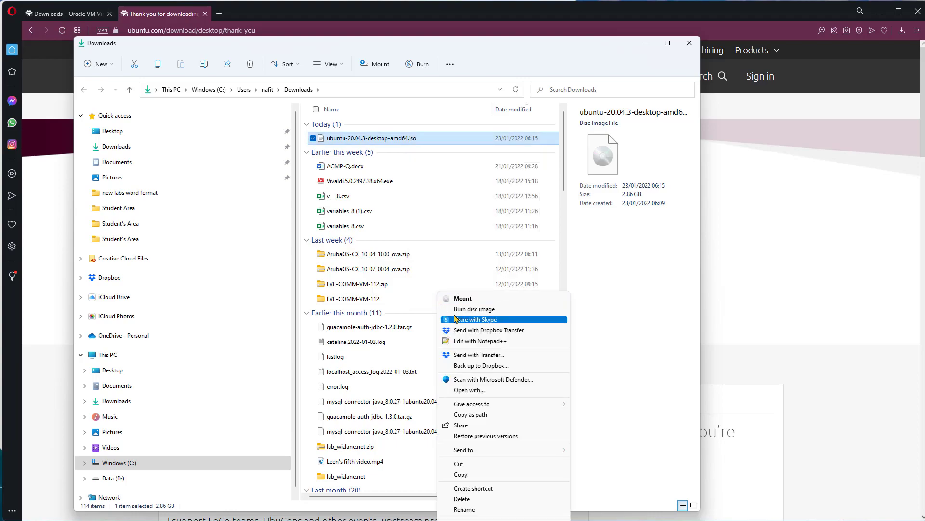
left_click(458, 519)
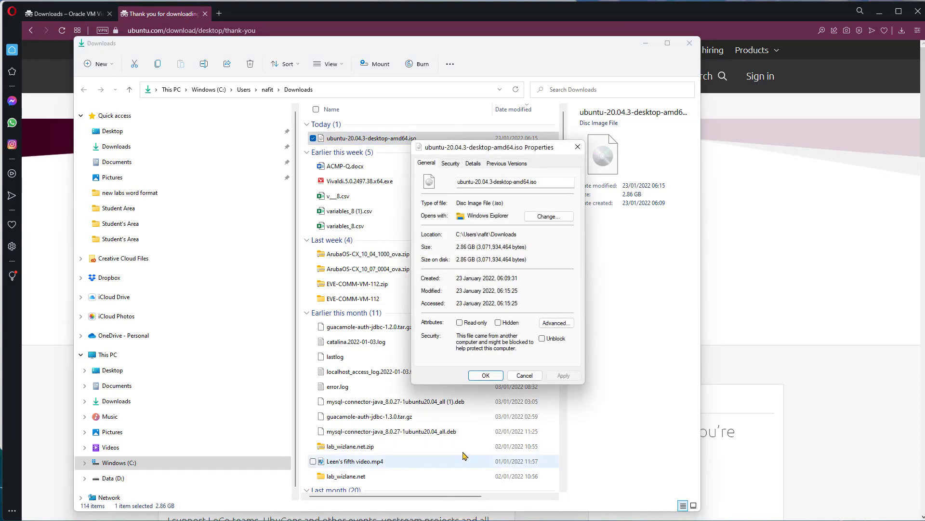
left_click_drag(547, 182, 452, 180)
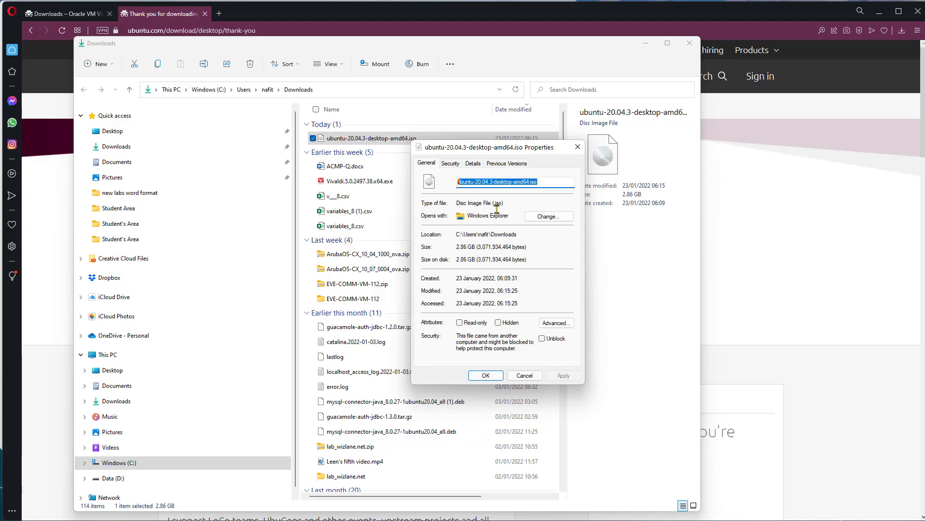
left_click(542, 183)
left_click(494, 375)
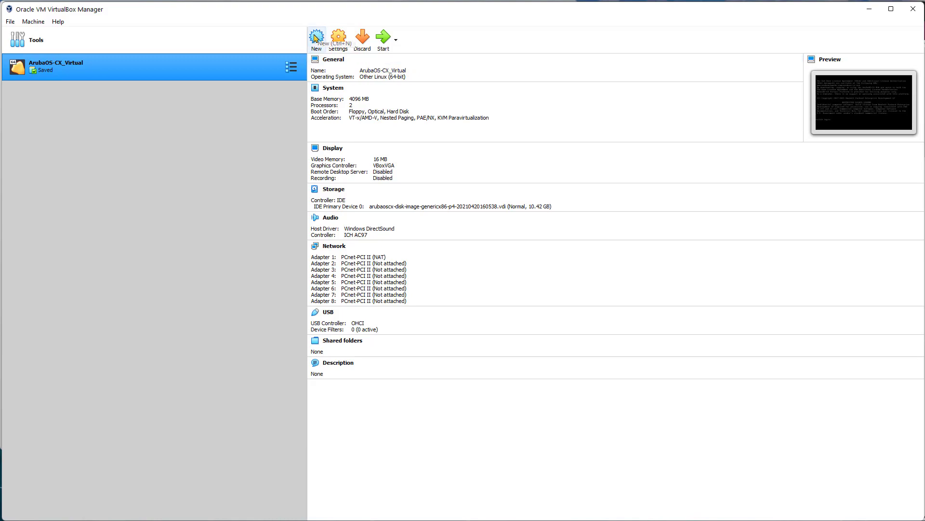
- Start a new Ubuntu (64-bit) machine named Ubuntu-linux with its machine folder on drive D:
left_click(316, 38)
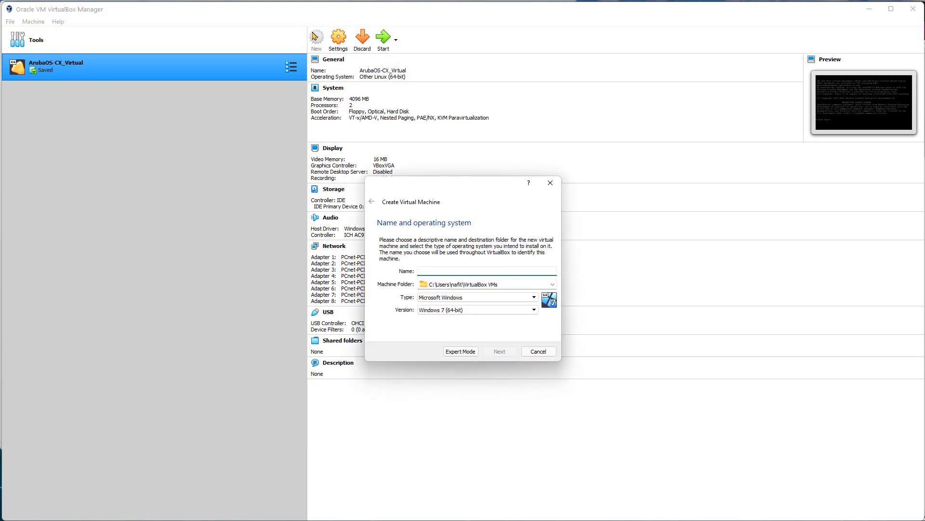
type("Ubuntu-linux")
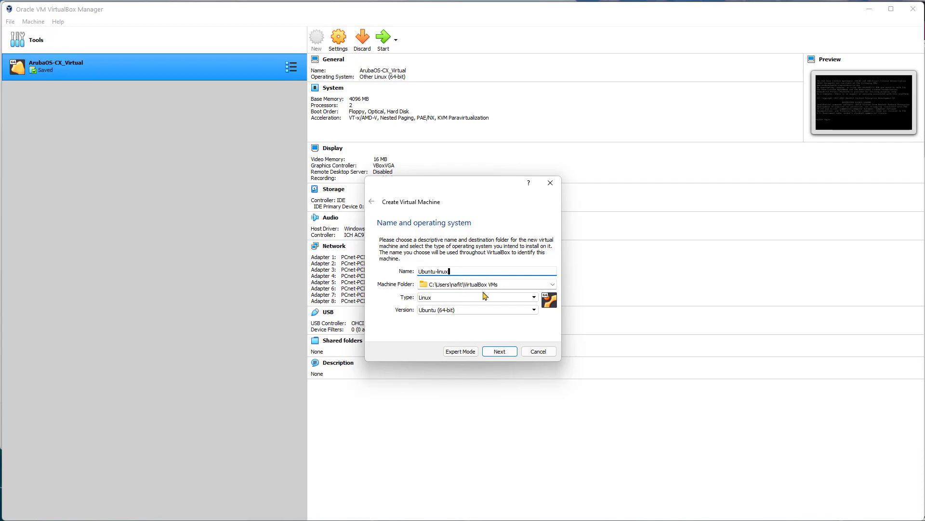
left_click(420, 284)
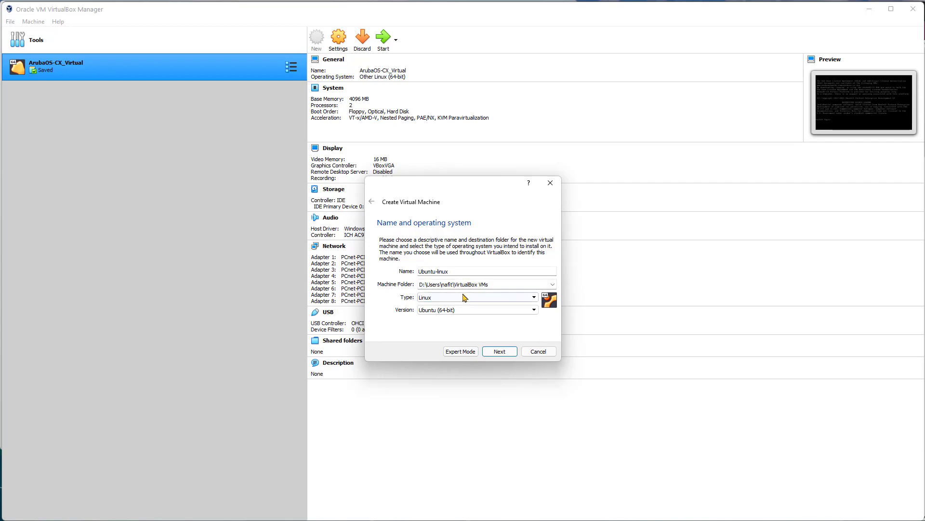
left_click(494, 350)
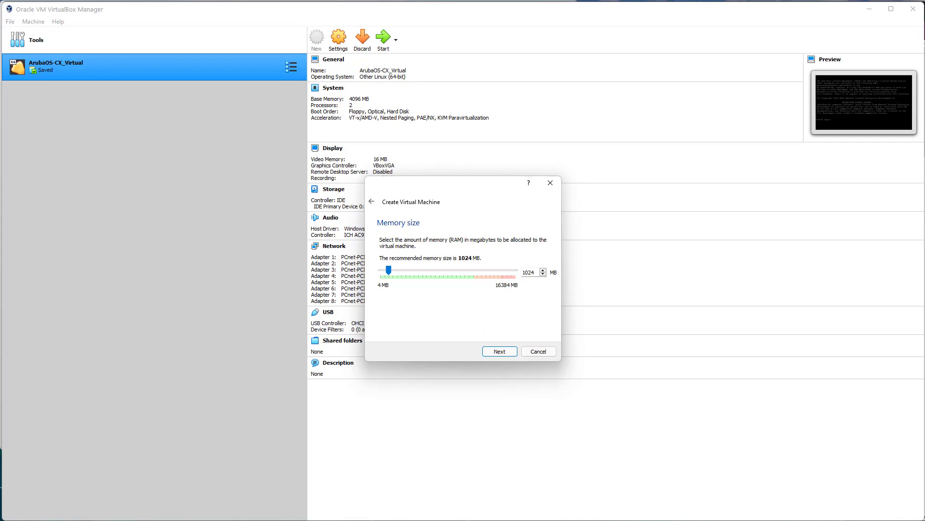
- Check the host PC's installed RAM (16 GB) in the system specifications
key("alt+Tab")
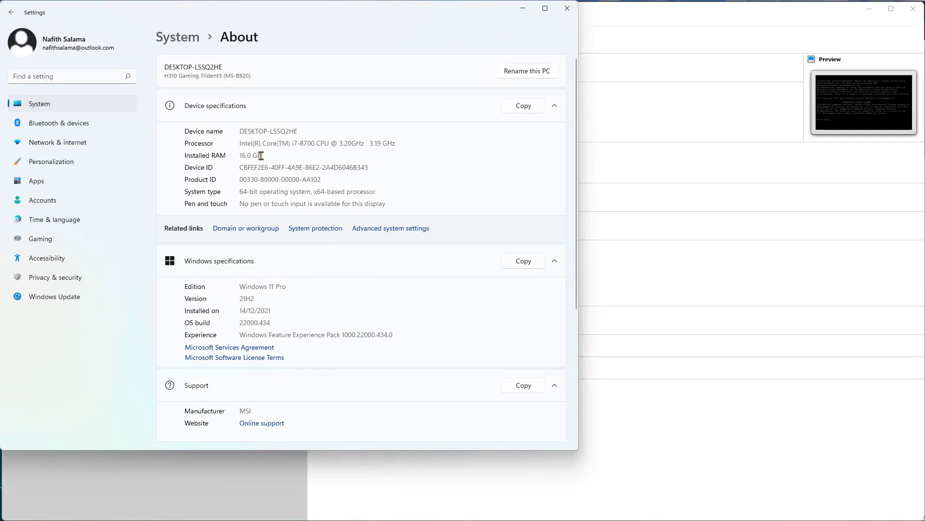
left_click_drag(262, 155, 235, 153)
left_click(638, 288)
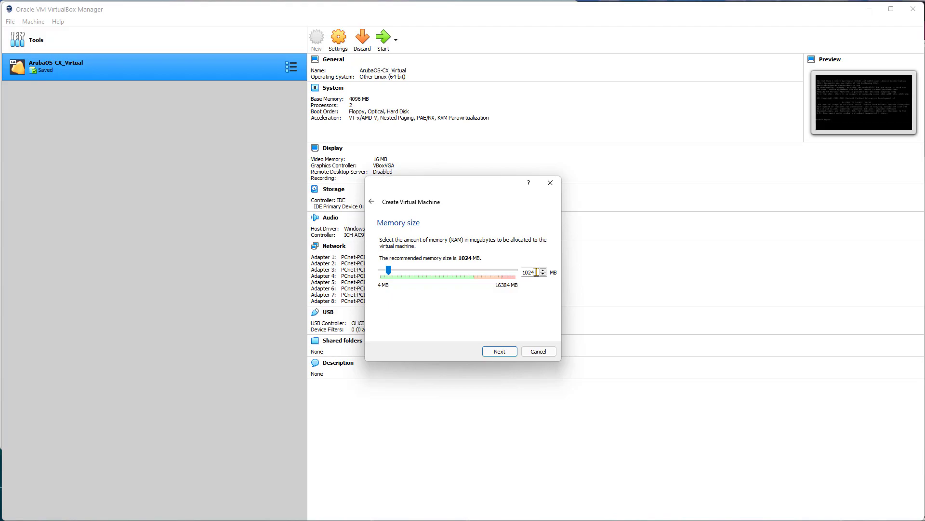
- Set the new machine's memory size to 4196 MB
key("Tab")
type("4196")
left_click(499, 351)
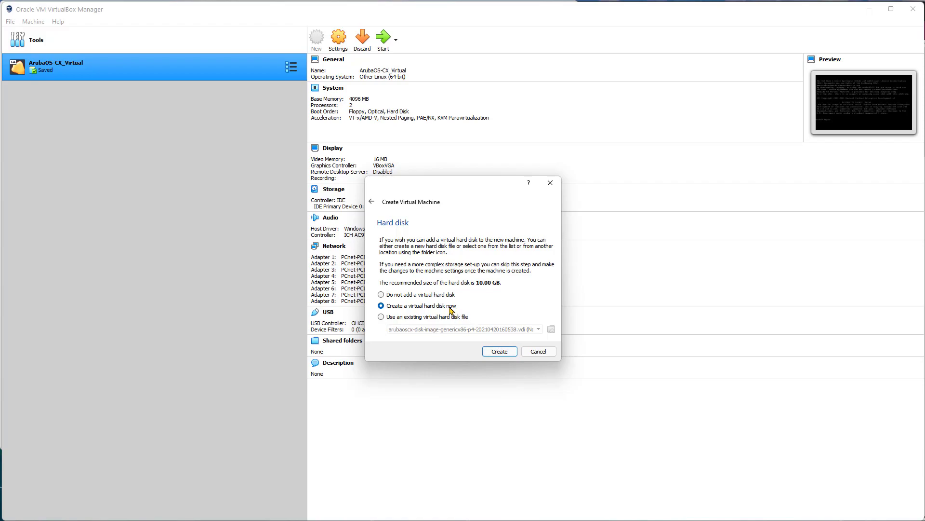
- Create a new 30 GB VMDK virtual hard disk for the Ubuntu-Linux machine
left_click(499, 351)
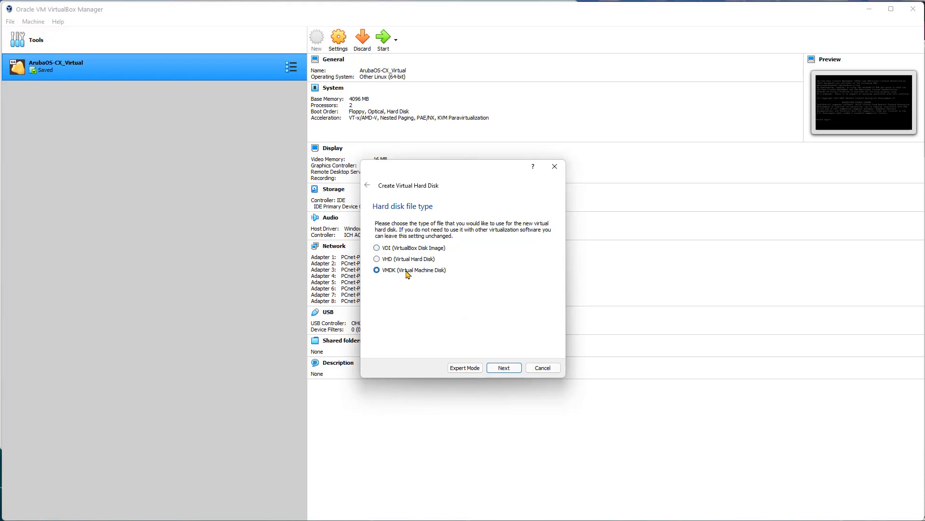
left_click(512, 371)
left_click(510, 367)
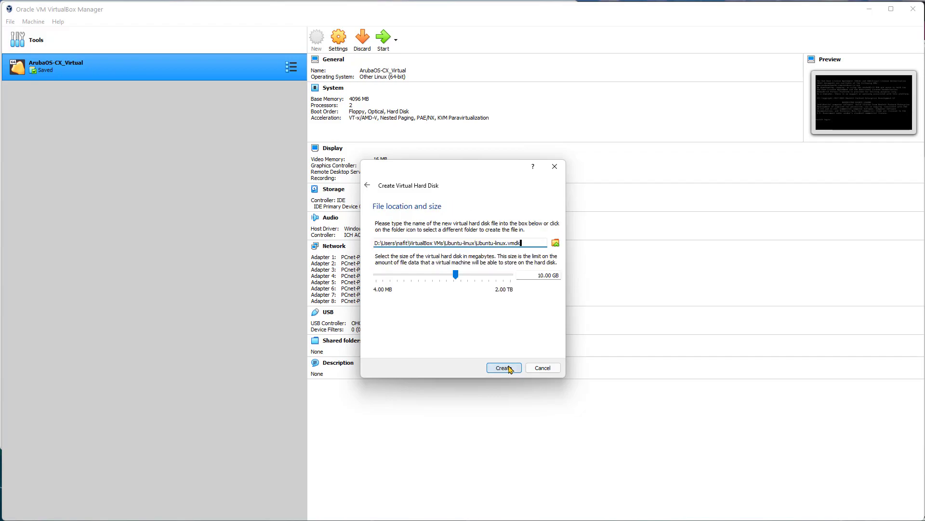
double_click(541, 276)
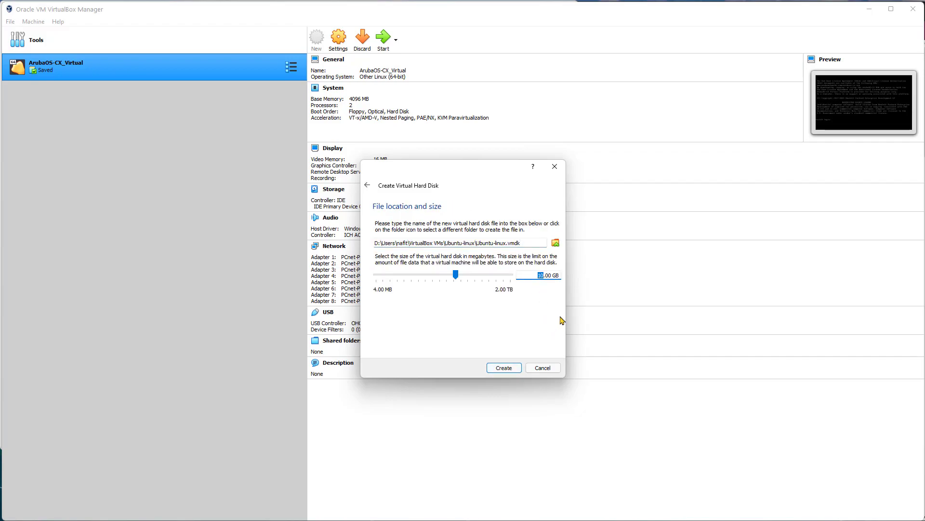
type("30")
left_click(501, 368)
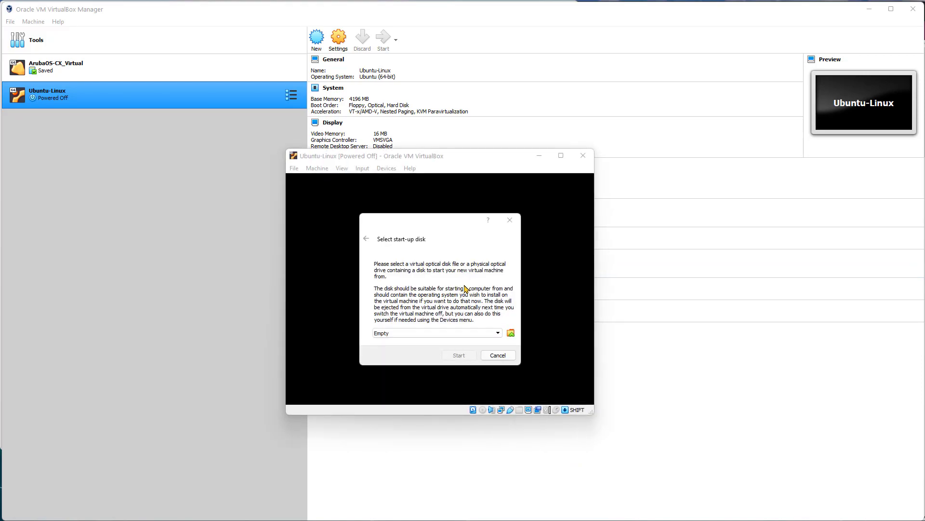
- Add ubuntu-20.04.3-desktop-amd64.iso from Downloads as the start-up disk and boot from it
left_click(511, 334)
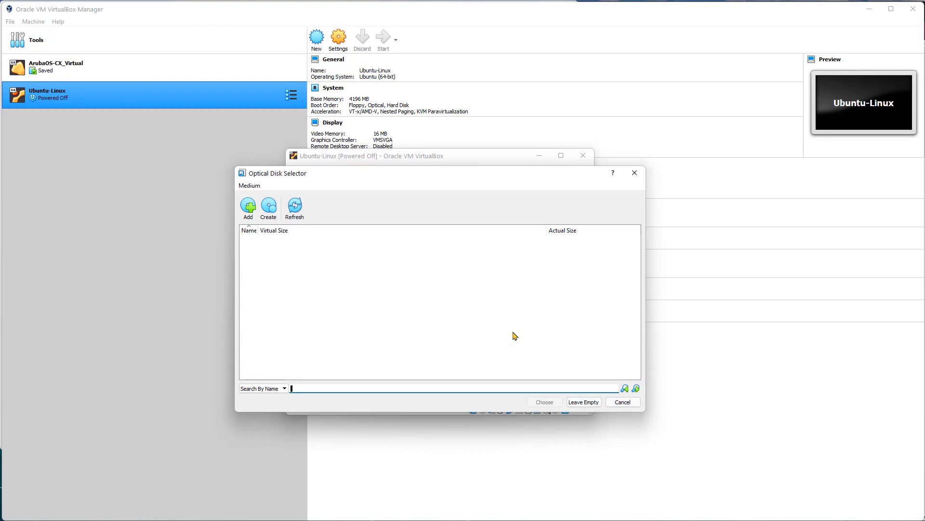
left_click(249, 206)
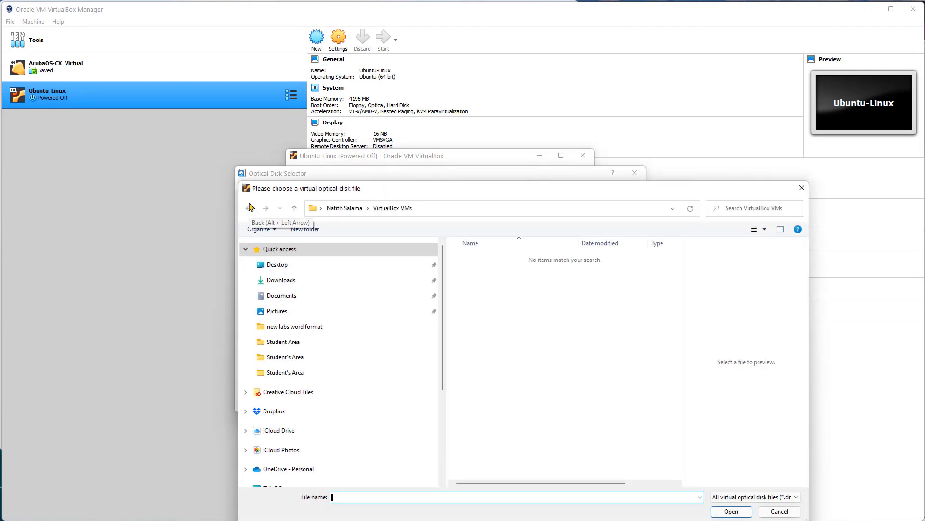
left_click(282, 280)
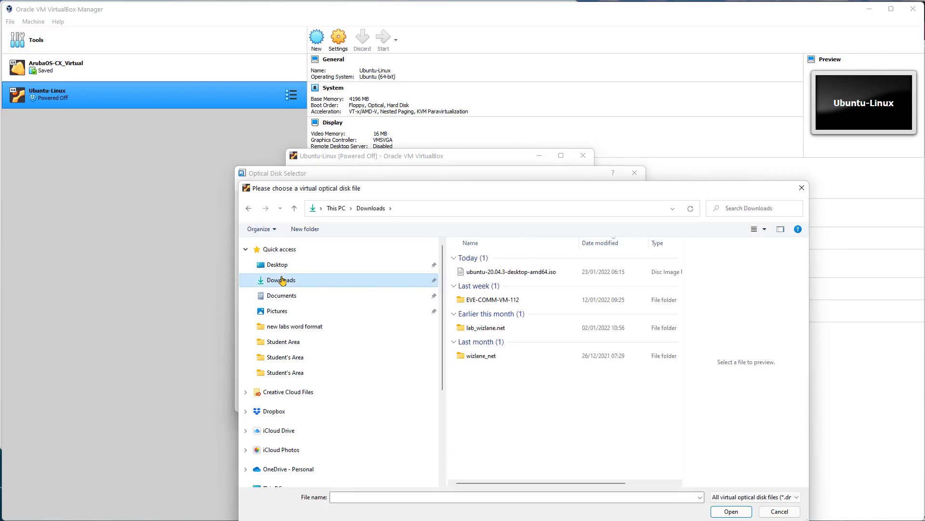
left_click(509, 272)
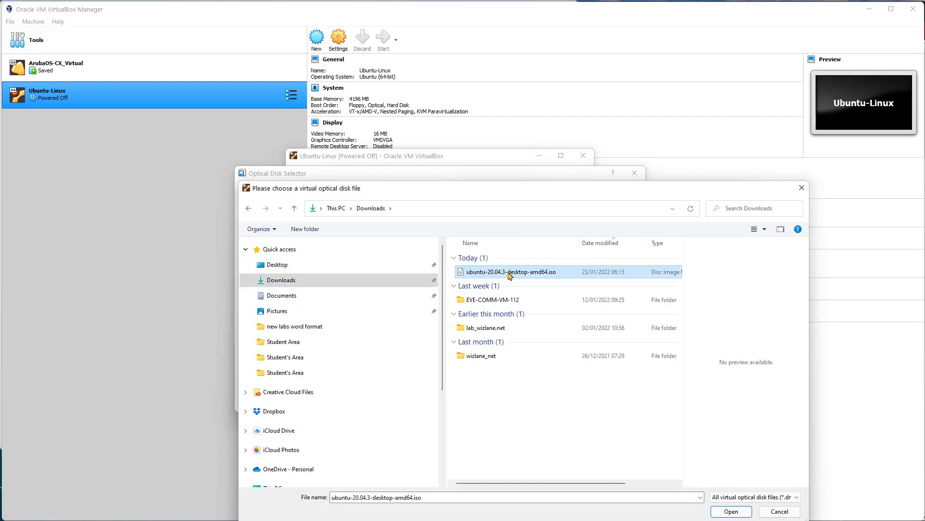
left_click(731, 511)
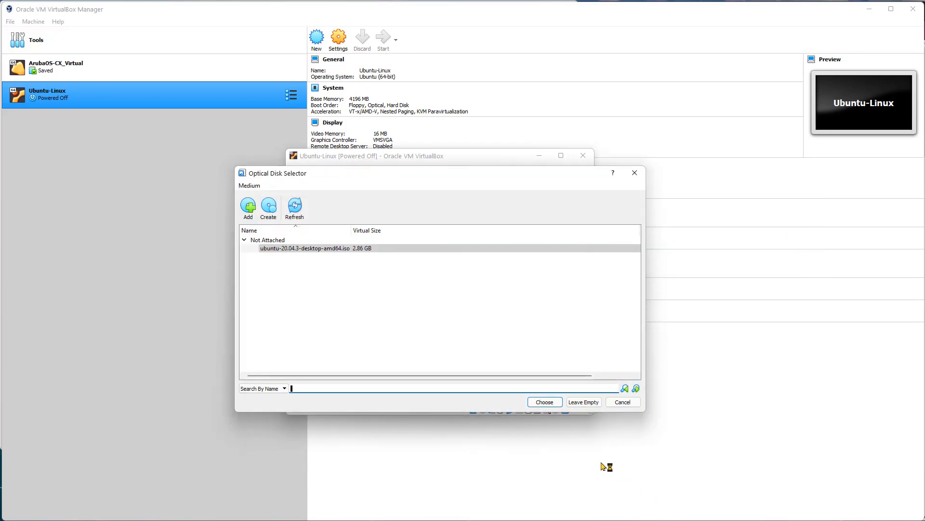
left_click(557, 403)
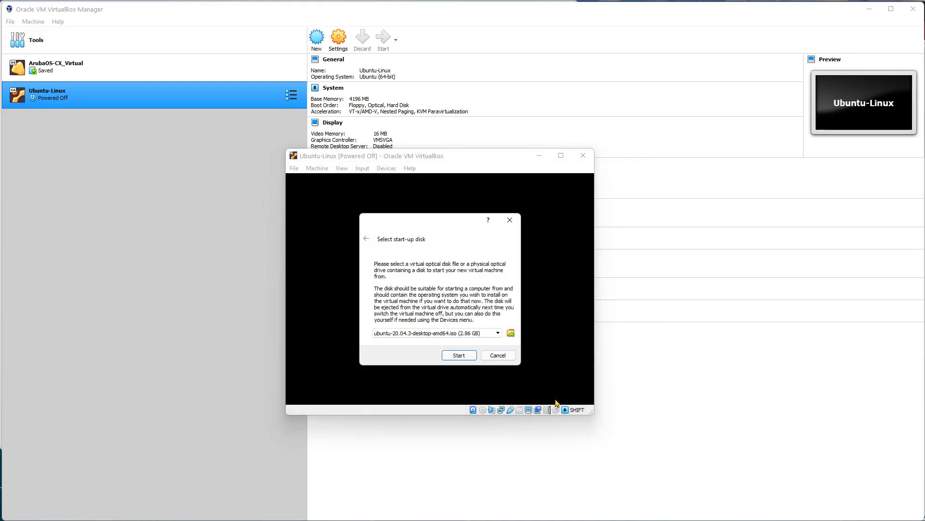
left_click(459, 355)
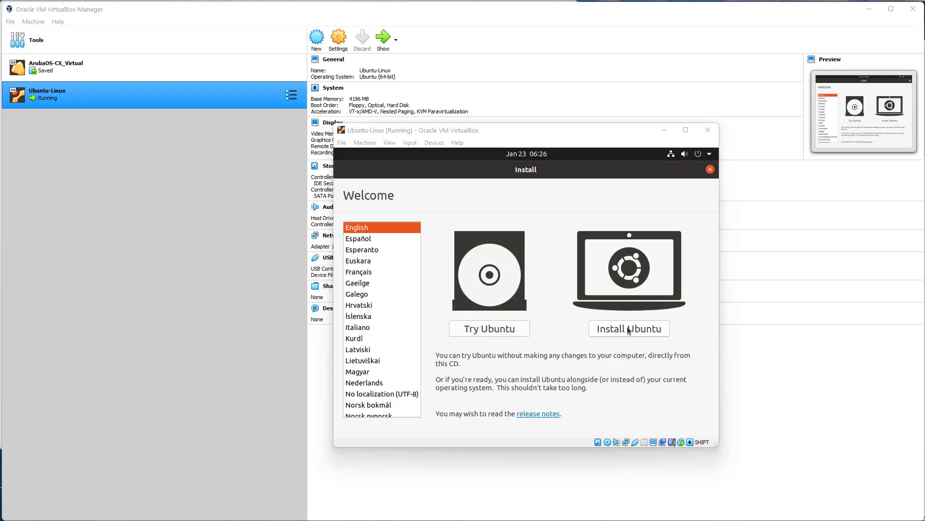
- Install Ubuntu with English (US) keyboard, minimal installation, erased disk and London location
left_click(628, 329)
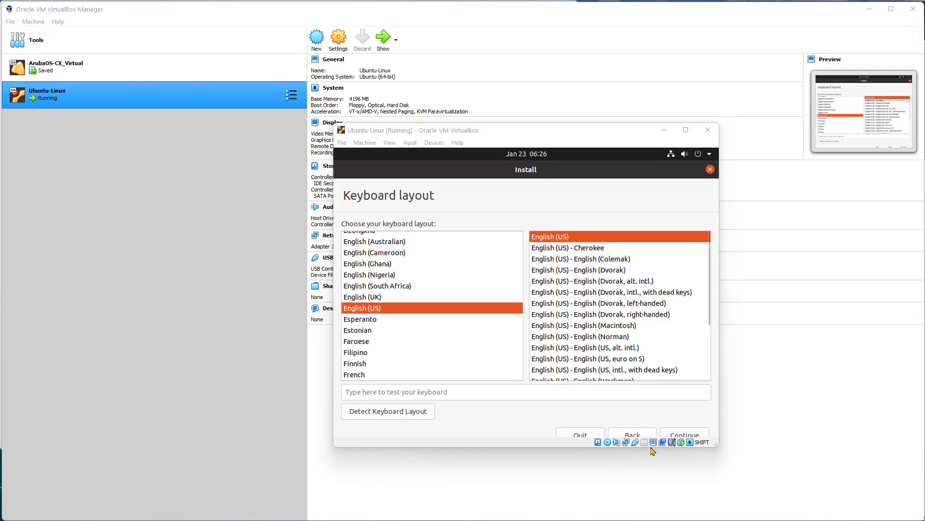
left_click(690, 432)
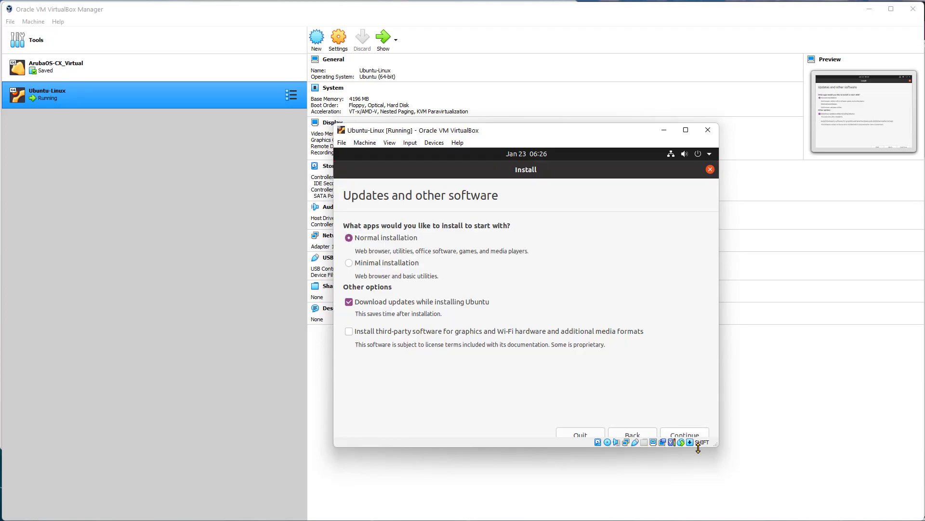
left_click(402, 260)
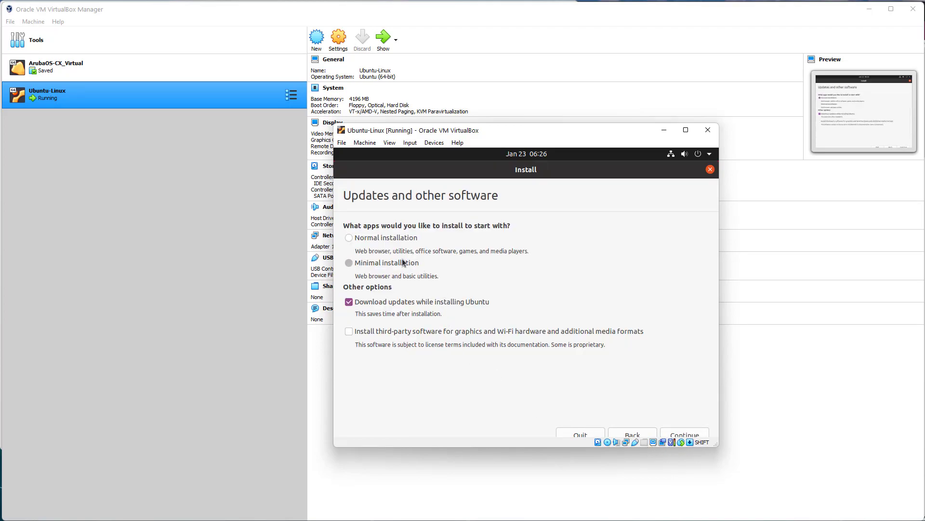
left_click(692, 434)
left_click(692, 435)
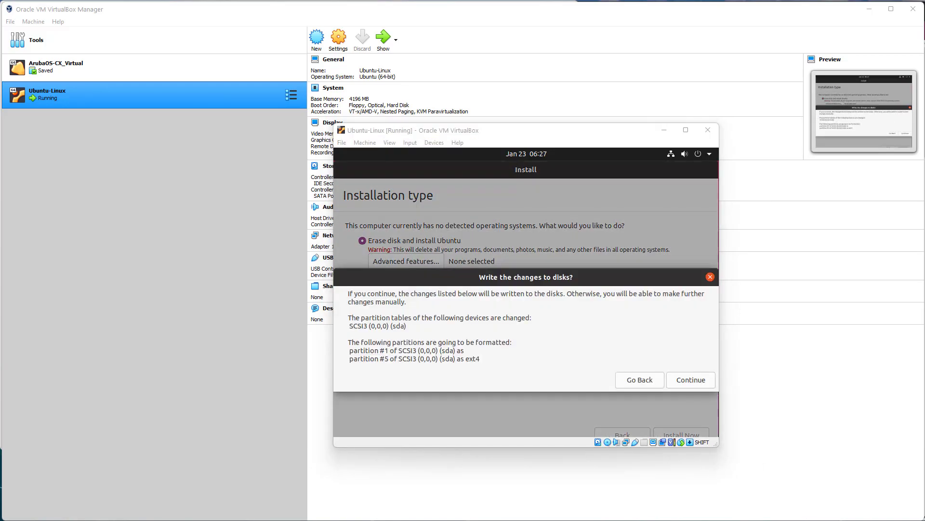
left_click(690, 380)
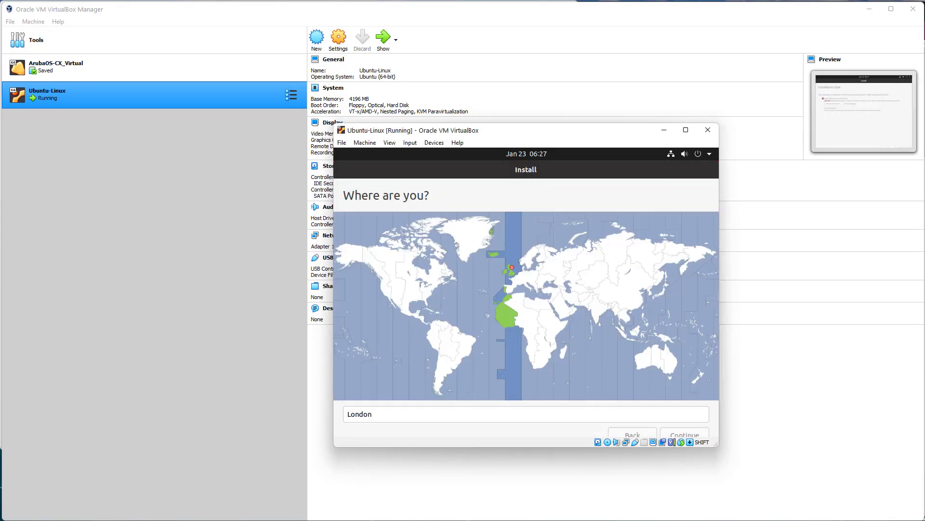
left_click(679, 435)
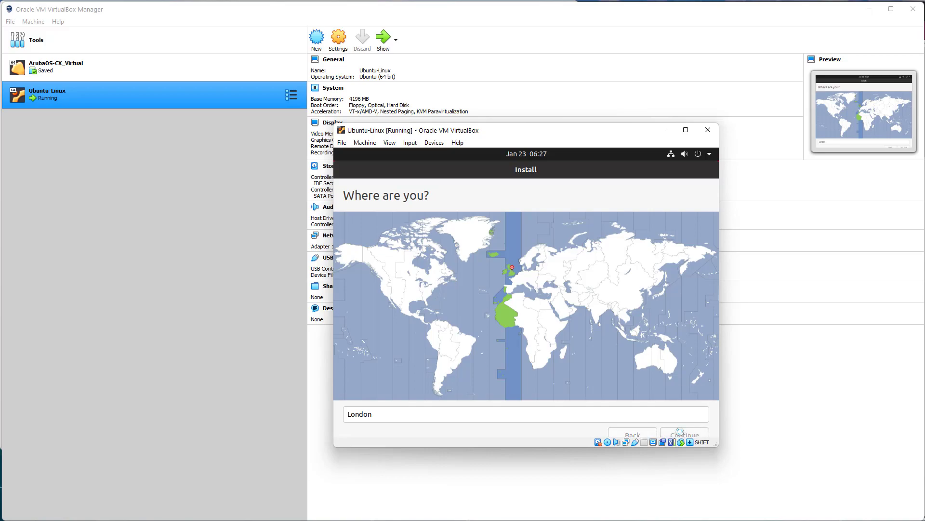
- Enter the user's full name and a confirmed password, then continue the installation
type("n")
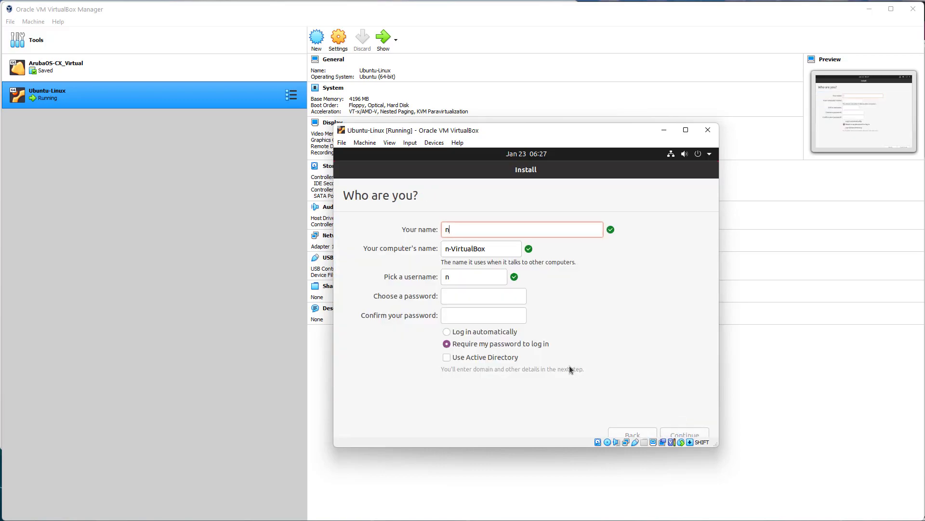
type("afith salama")
key("Tab")
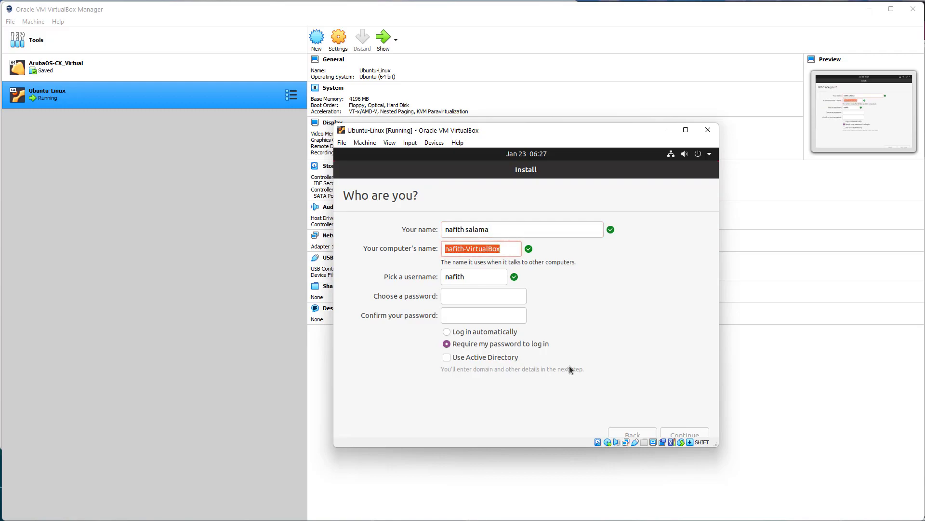
key("Tab")
key("Tab")
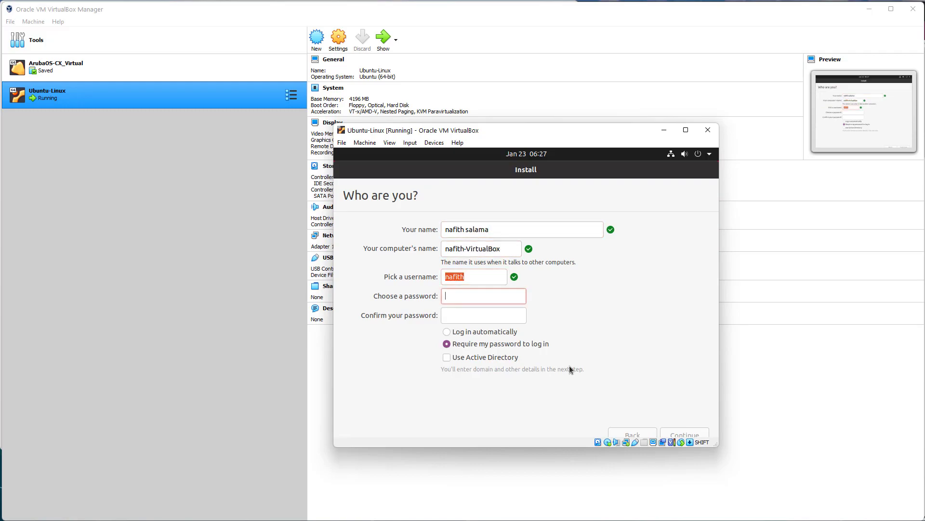
type("*********")
key("Tab")
type("*********")
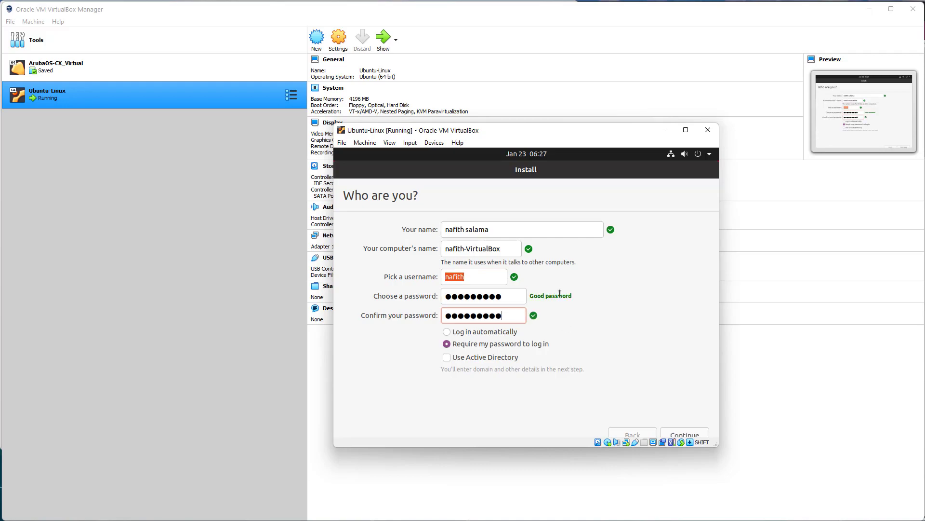
left_click(692, 434)
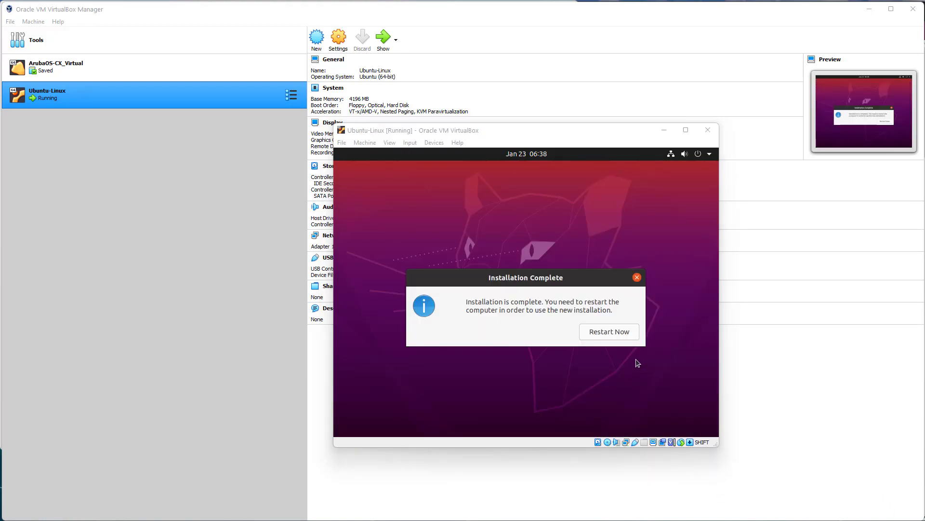
- Restart the guest now that the Ubuntu installation is finished
left_click(624, 332)
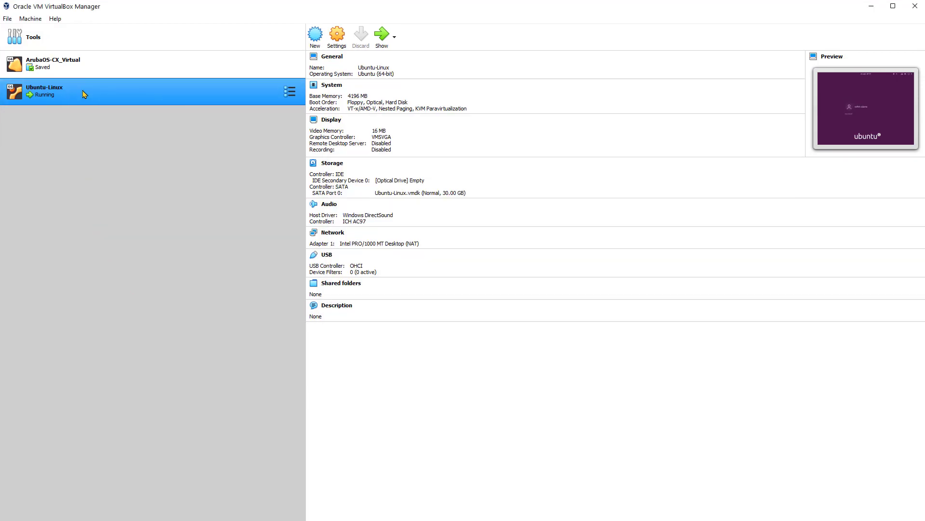
- Bring up the Ubuntu-Linux guest window and power it off from its system menu
left_click(30, 19)
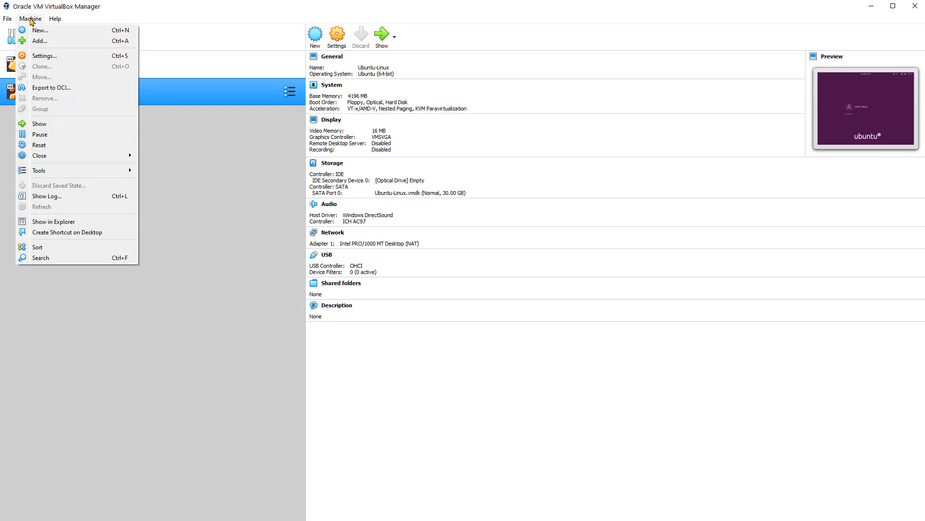
left_click(39, 123)
left_click(696, 152)
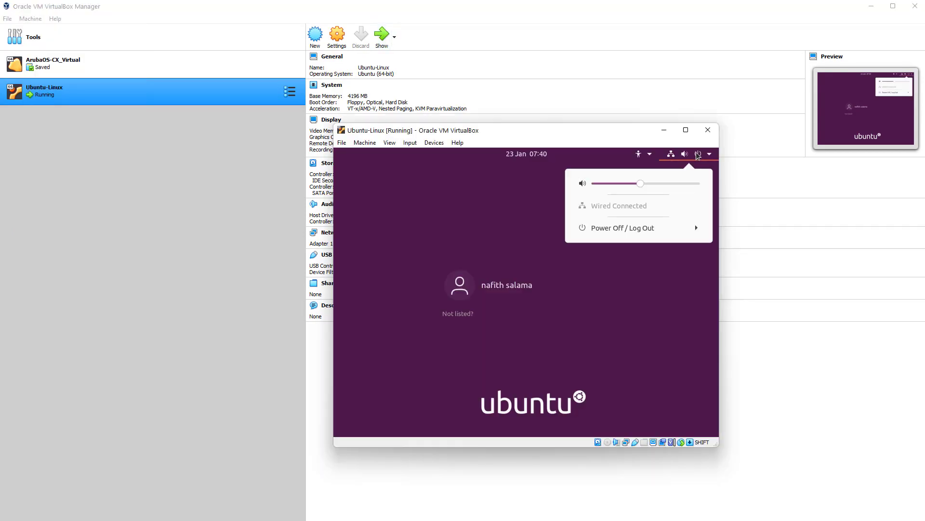
left_click(648, 231)
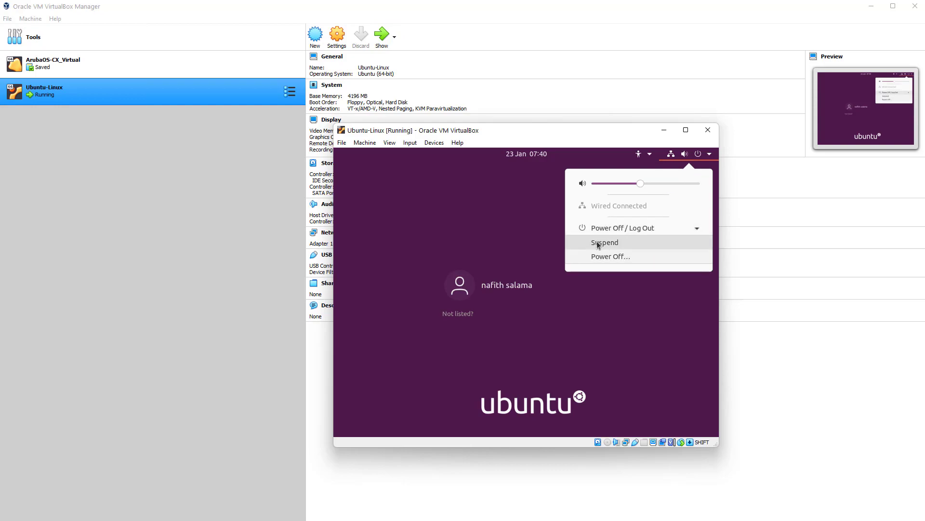
left_click(607, 255)
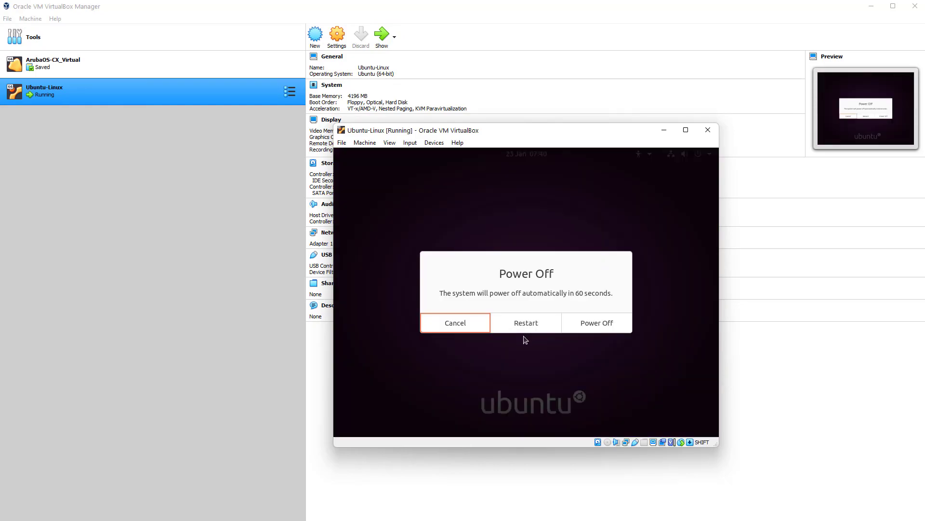
left_click(602, 325)
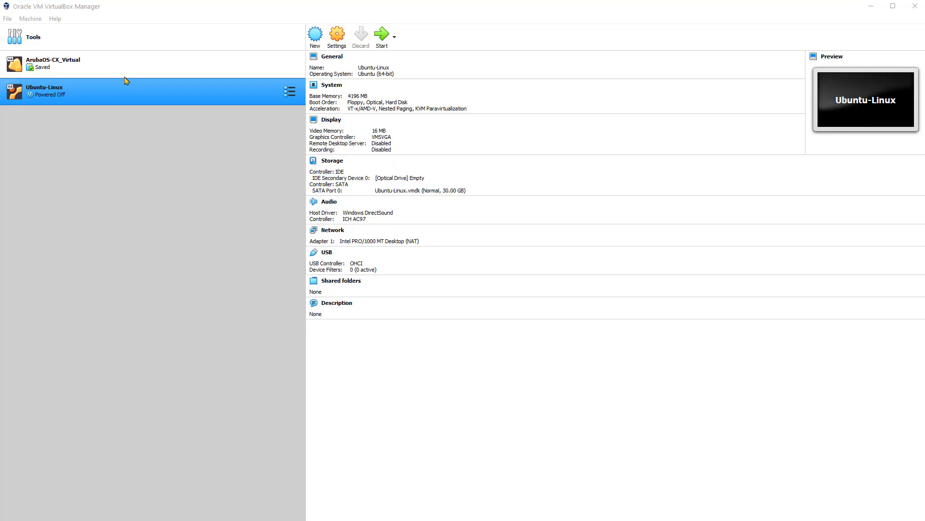
left_click(7, 19)
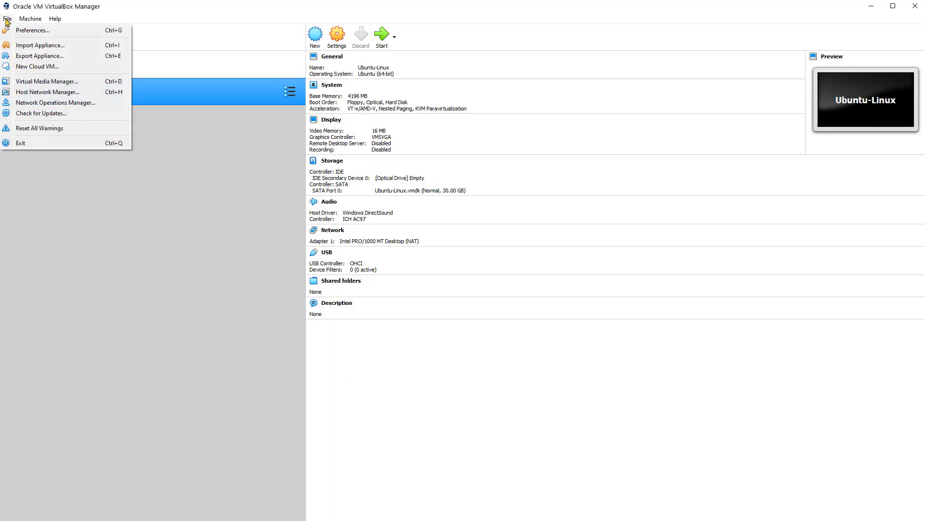
- Export Ubuntu-Linux in OVF 2.0 format as Ubuntu-Linux.ova to Documents on drive D:
left_click(39, 57)
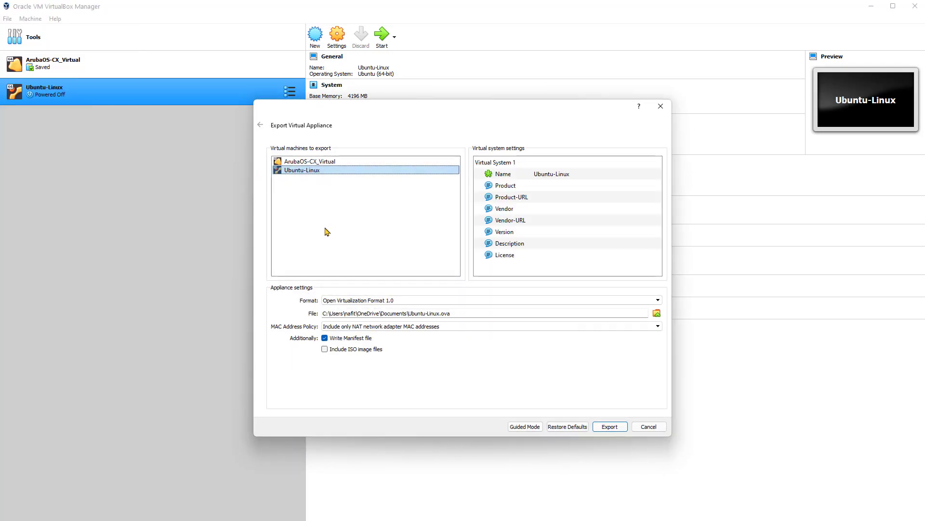
left_click(323, 313)
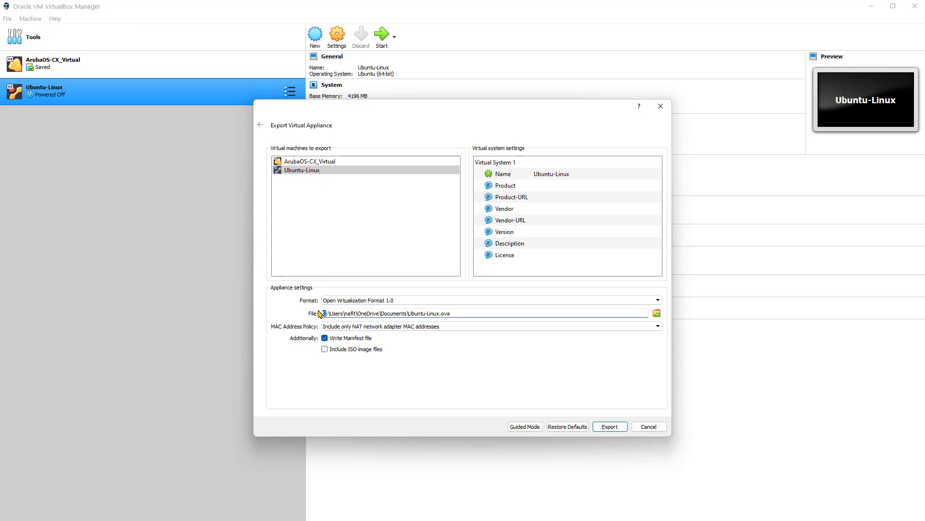
type("D")
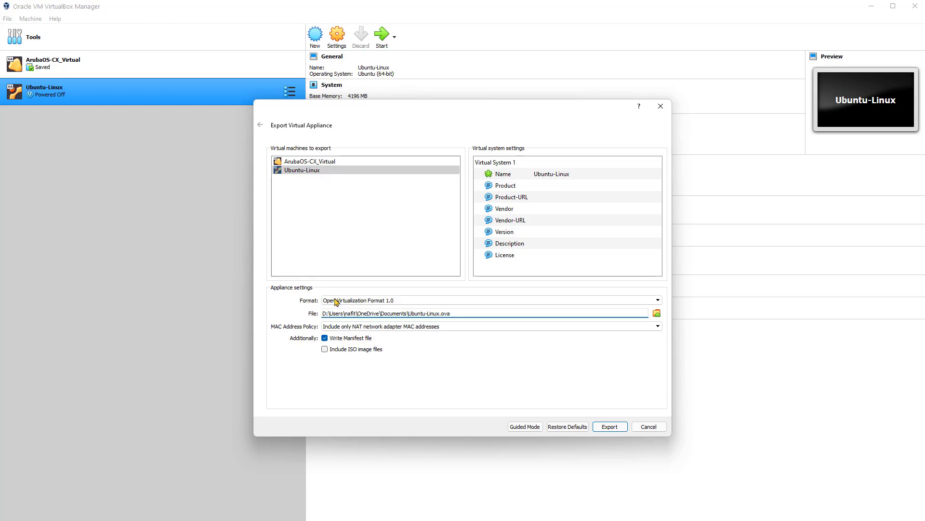
left_click(350, 301)
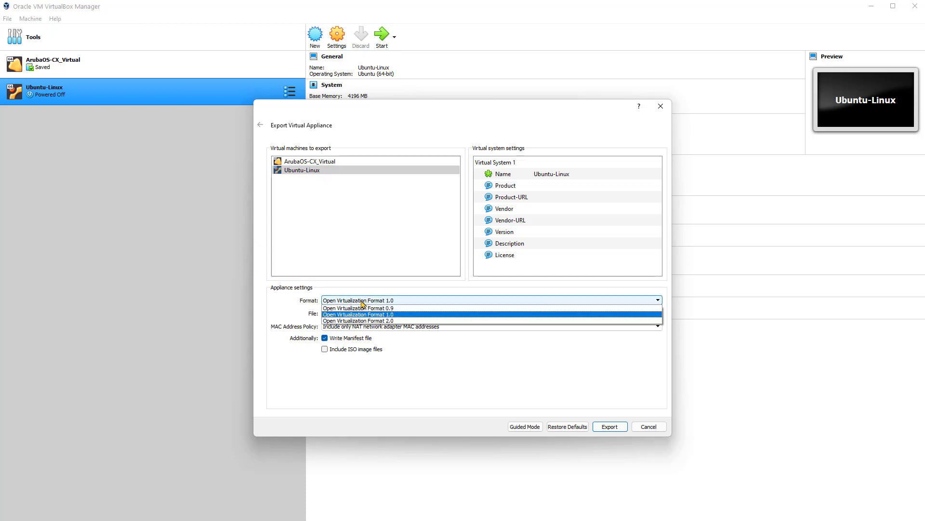
left_click(371, 320)
left_click(611, 427)
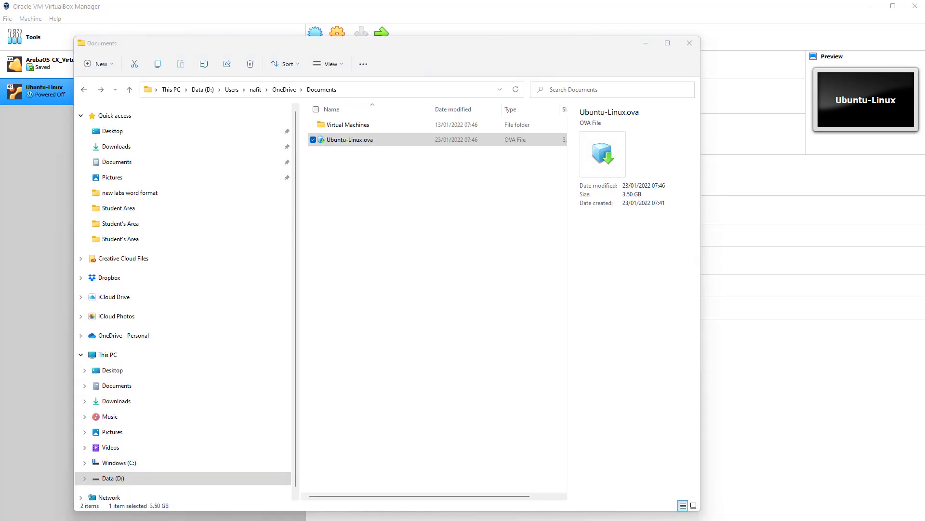
- Look at Ubuntu-Linux.ova's Open with options in Documents, then dismiss the prompt without opening it
right_click(371, 145)
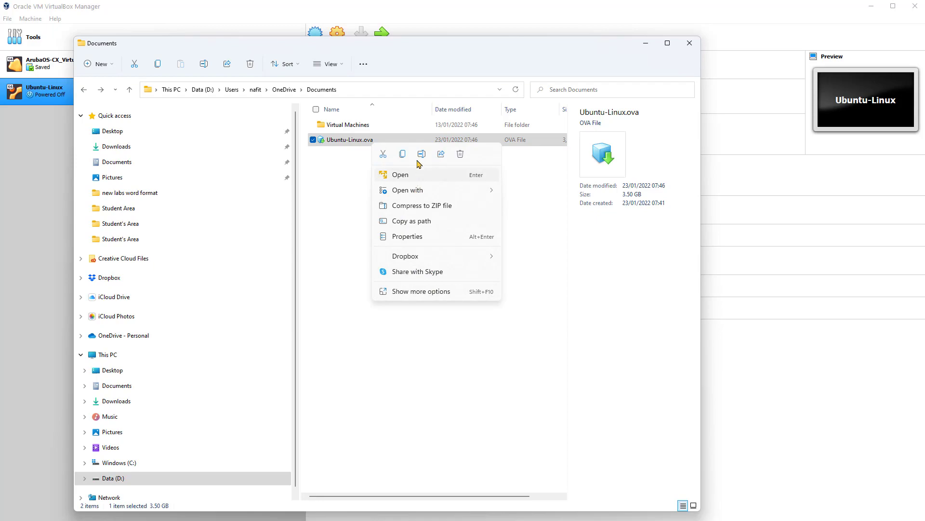
left_click(438, 293)
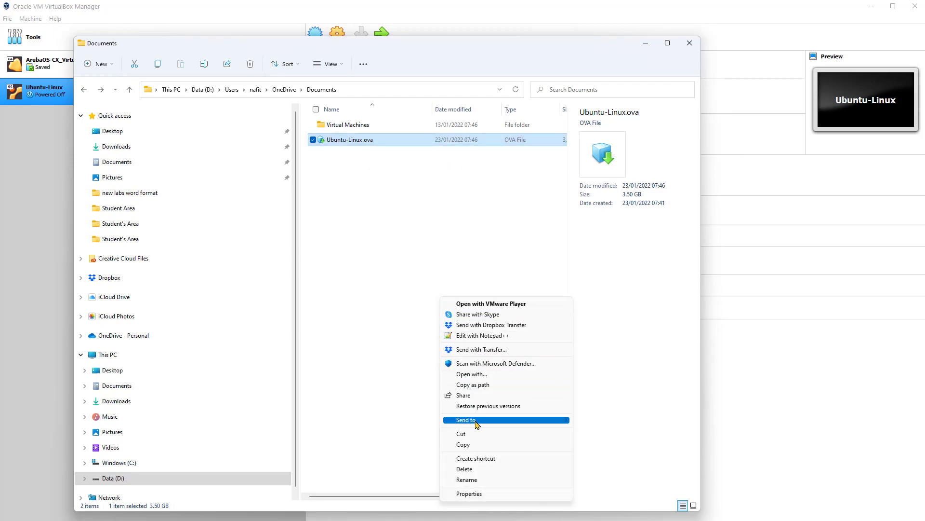
left_click(472, 375)
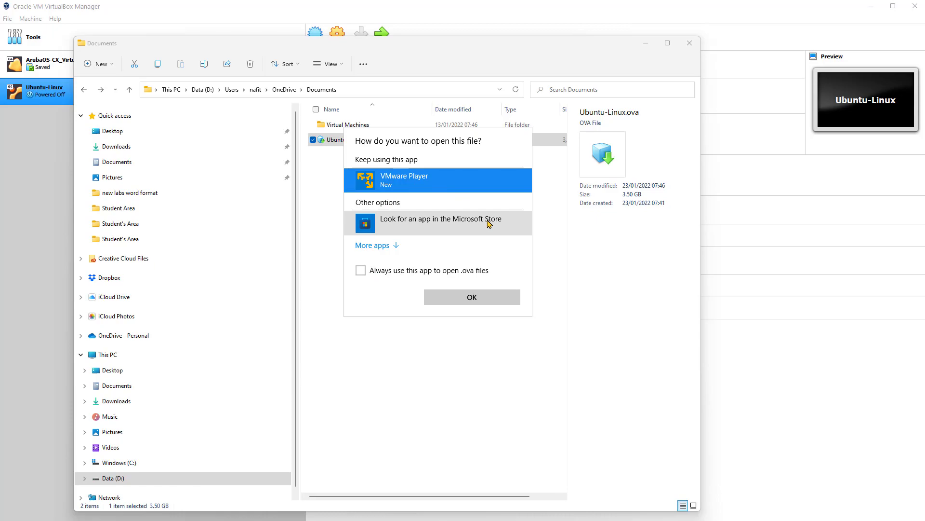
left_click(308, 214)
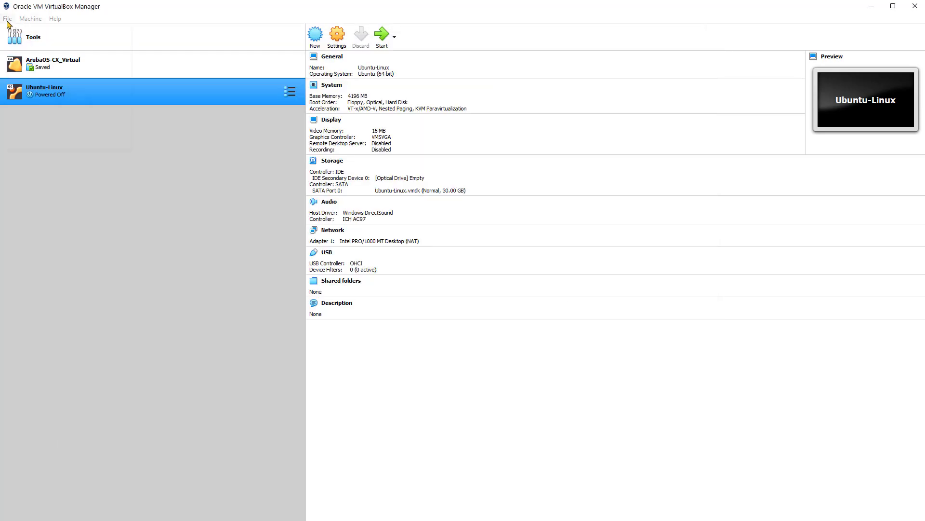
- Start File > Import Appliance and choose Ubuntu-Linux.ova from Documents as the source file
left_click(7, 18)
left_click(29, 45)
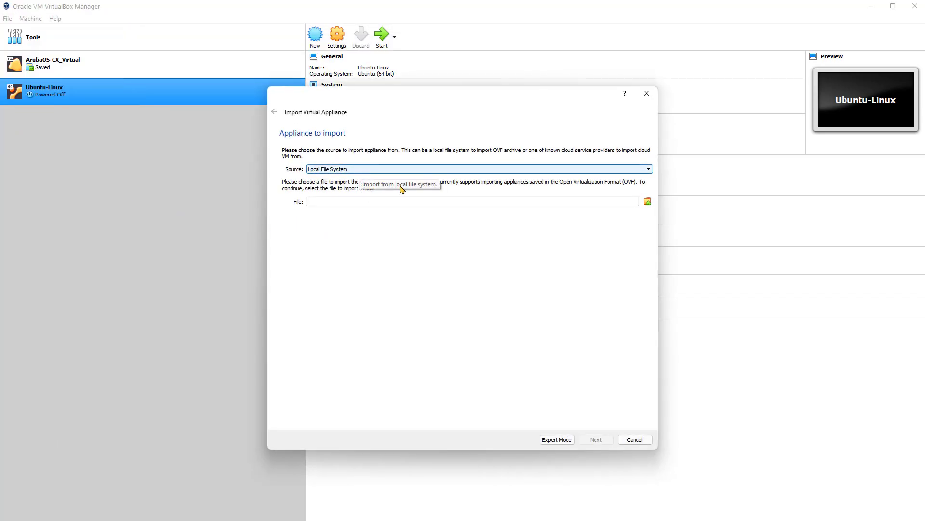
left_click(649, 200)
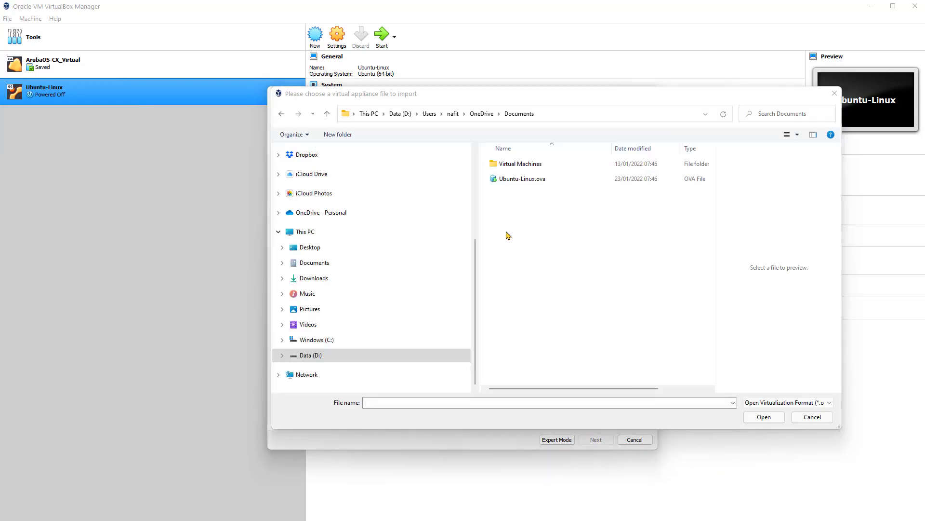
left_click(519, 183)
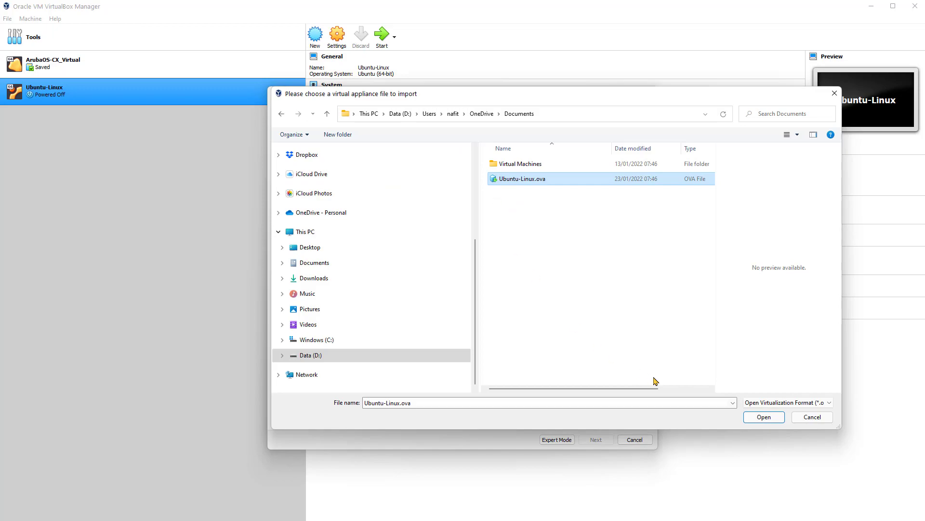
left_click(763, 417)
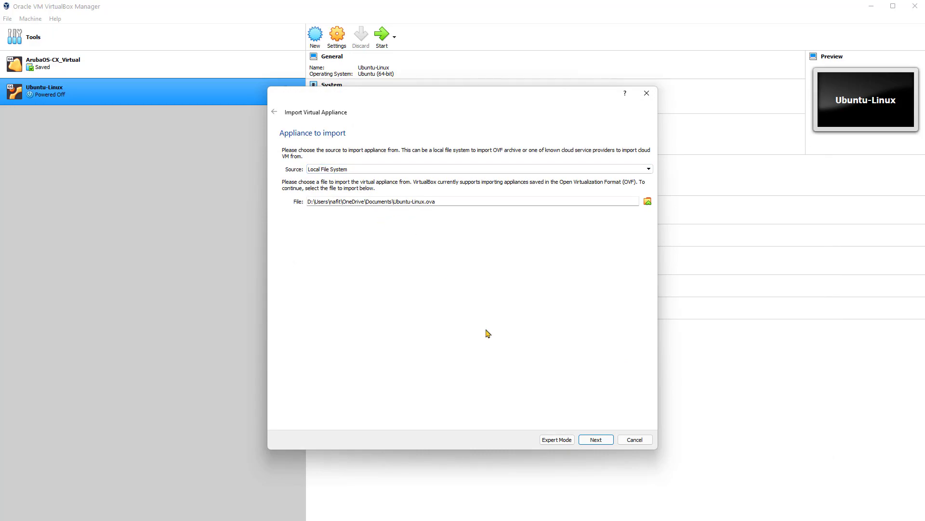
- Change the Machine Base Folder from drive C: to D: and import the OVA as Ubuntu-Linux 1
left_click(598, 441)
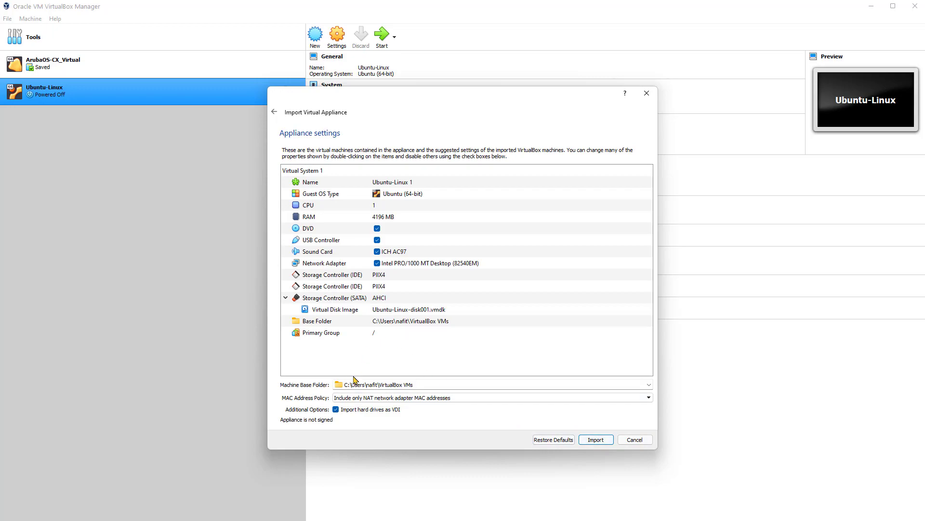
left_click_drag(340, 384, 344, 384)
key("Home")
key("BackSpace")
type("D")
left_click(596, 439)
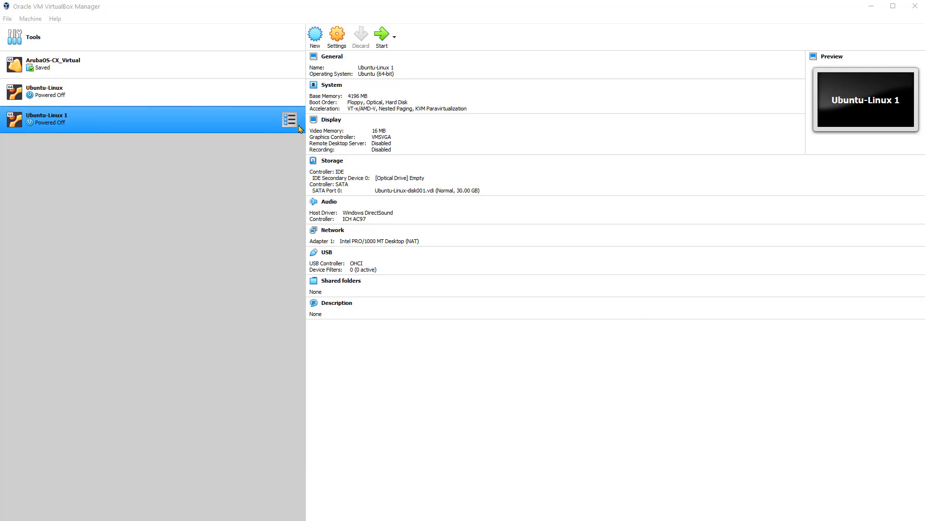
- Boot Ubuntu-Linux 1, then start a new appliance import and browse to the Downloads folder
left_click(380, 35)
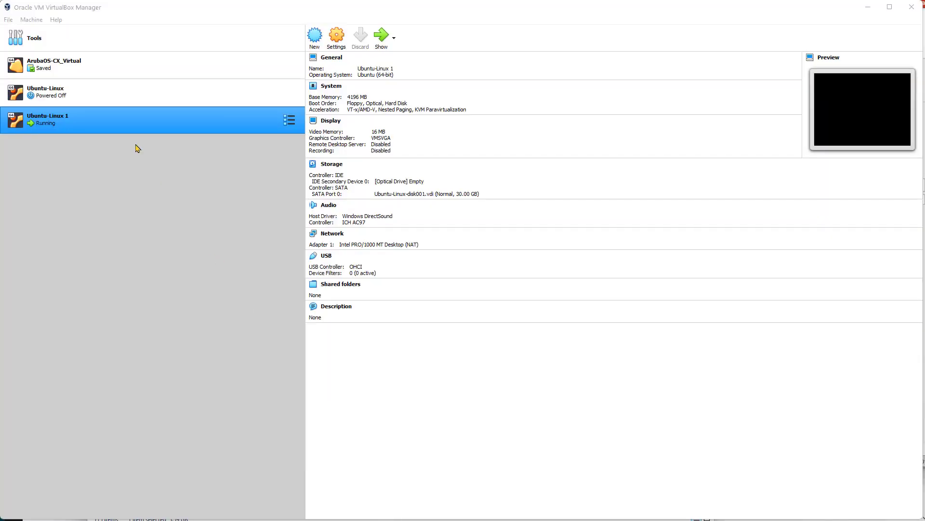
left_click(8, 20)
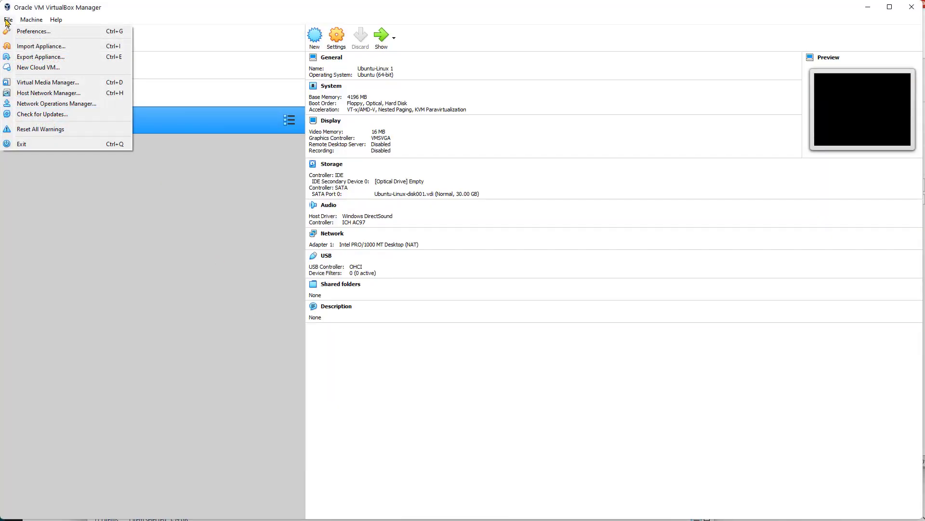
left_click(38, 47)
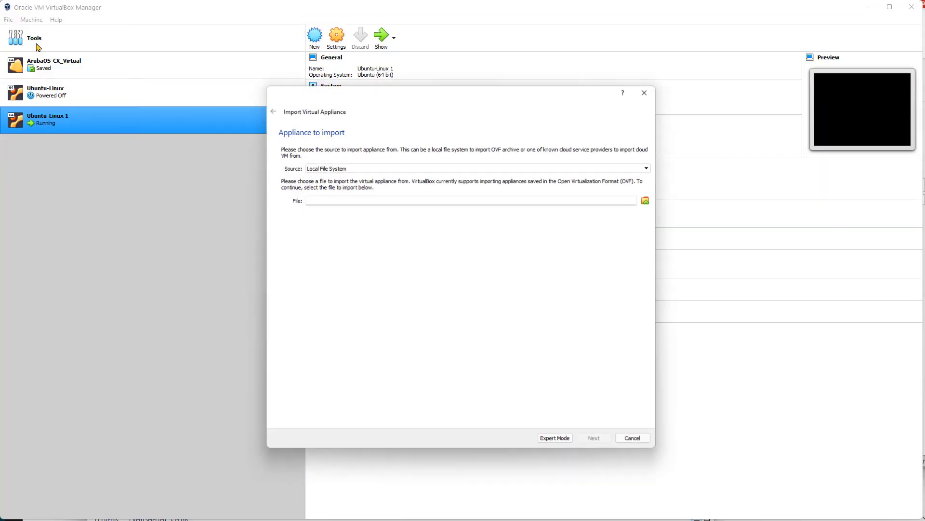
left_click(648, 202)
key("alt+Tab")
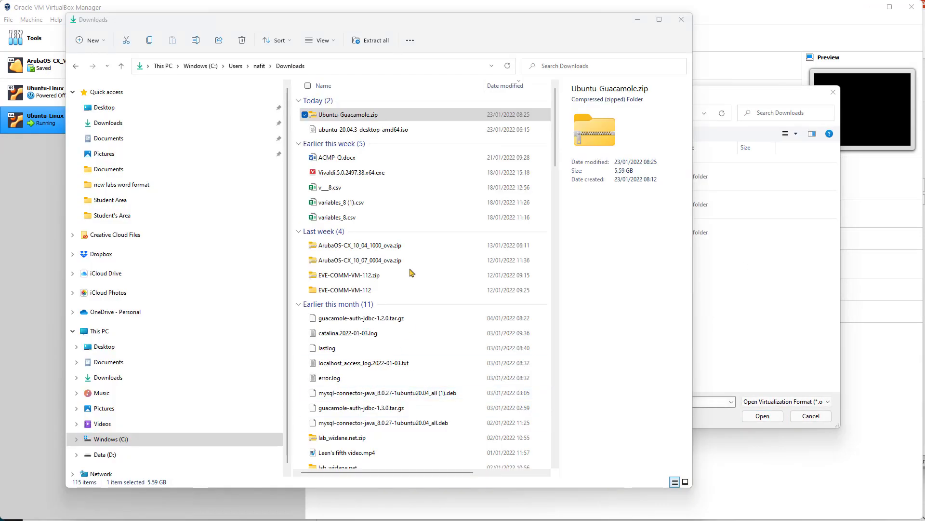
- Extract Ubuntu-Guacamole.zip into a new Ubuntu-Guacamole folder in Downloads for the import
right_click(369, 117)
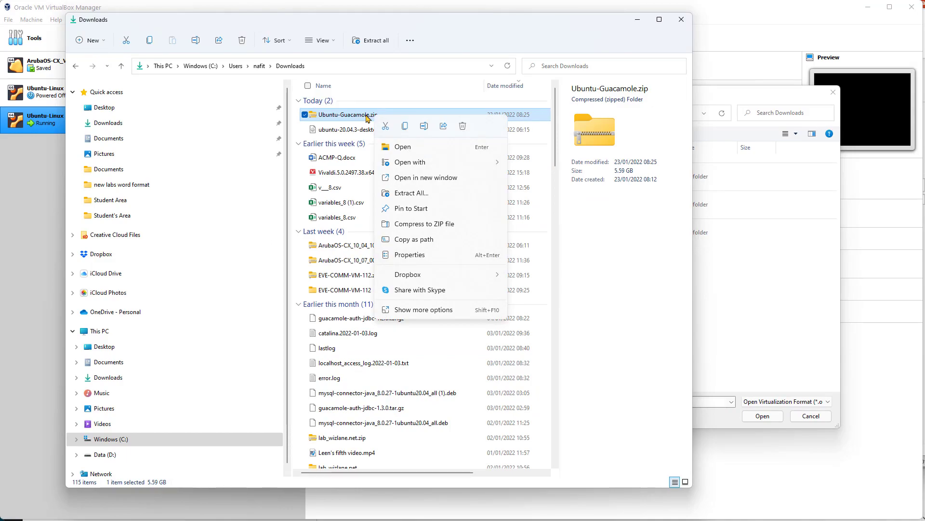
left_click(409, 193)
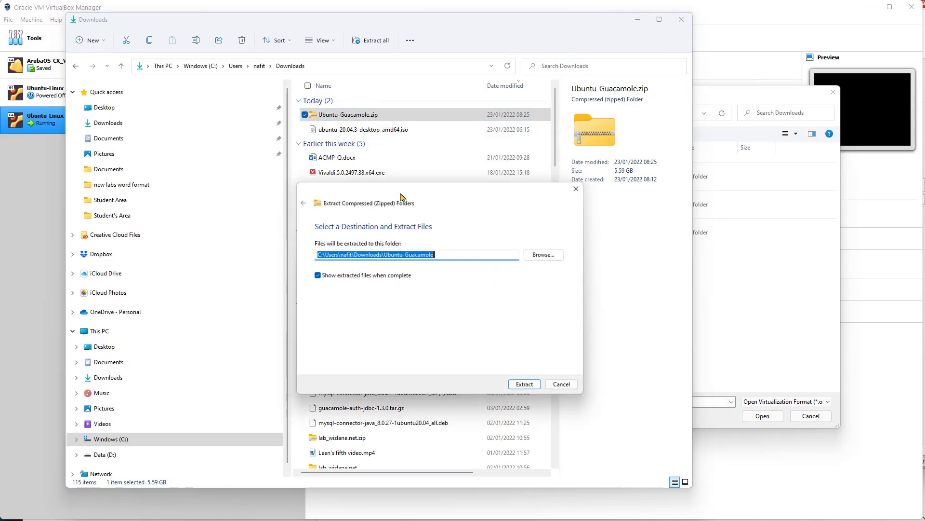
left_click(528, 388)
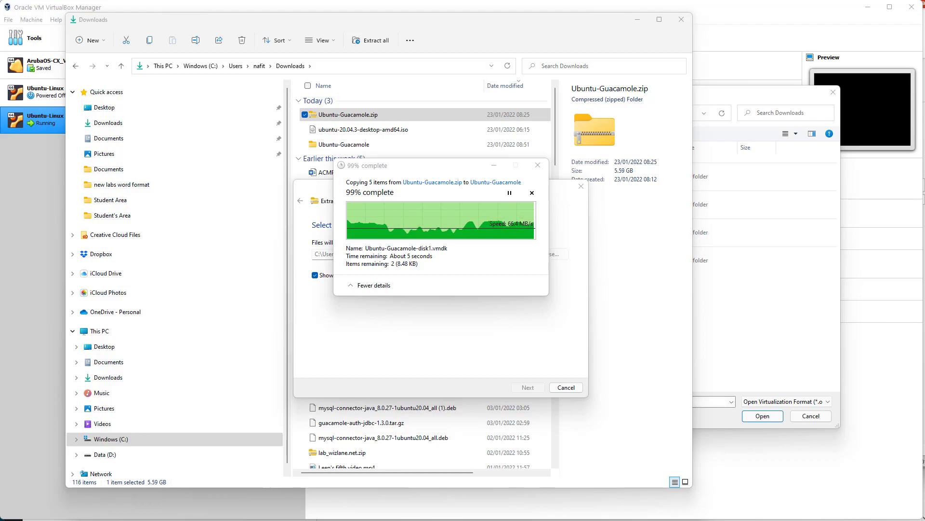
left_click(771, 337)
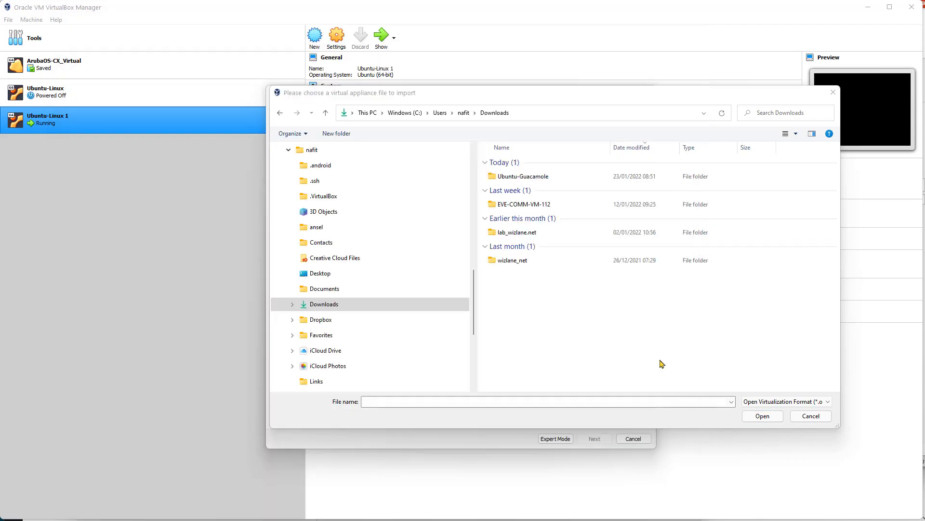
- Select Ubuntu-Guacamole.ovf from the nested Ubuntu-Guacamole folders and import it with default settings
left_click(531, 179)
double_click(532, 180)
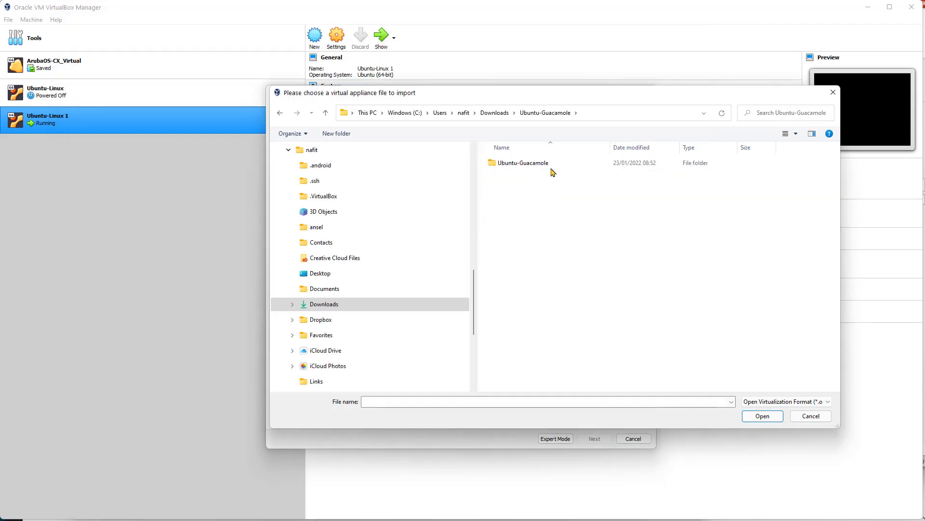
double_click(551, 166)
left_click(548, 164)
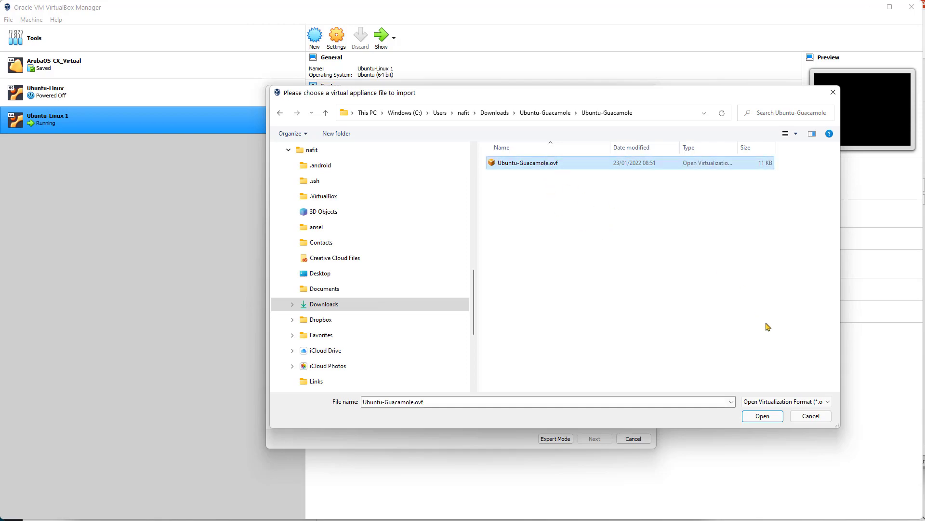
left_click(767, 418)
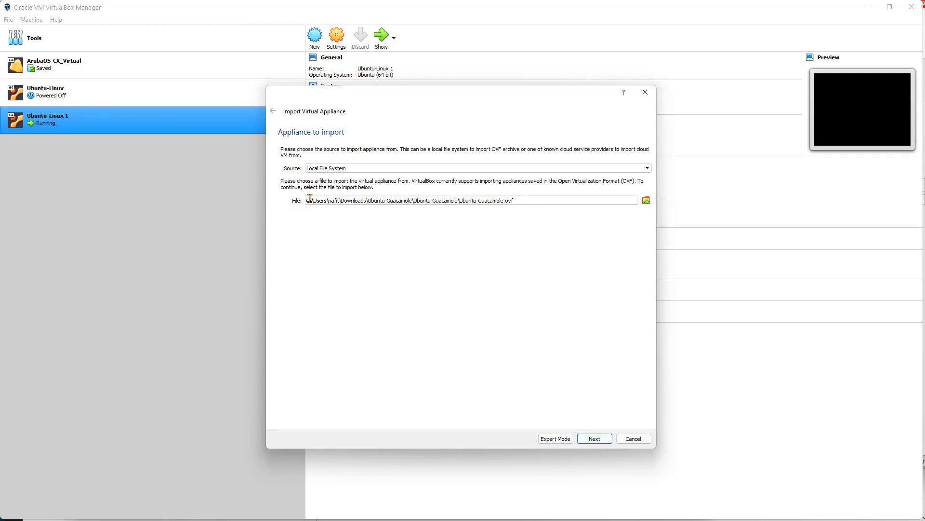
left_click(605, 439)
left_click(594, 438)
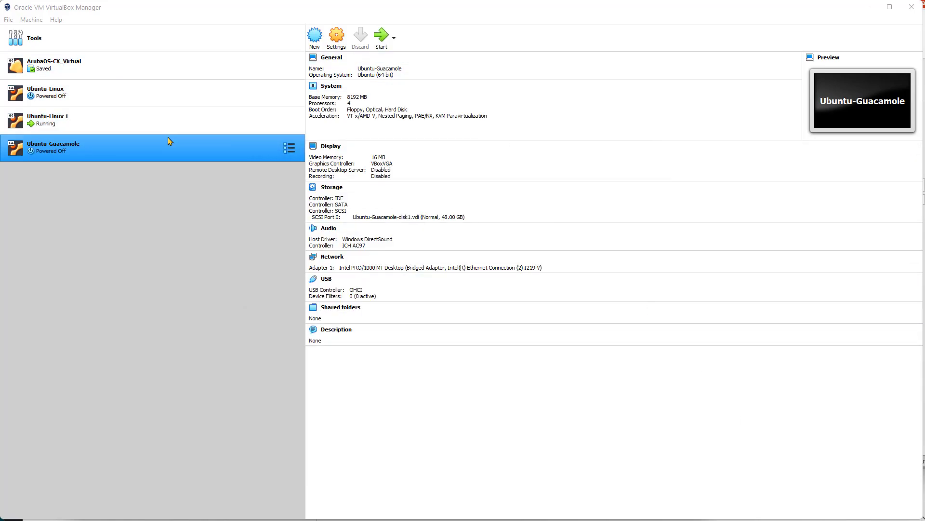
- Lower Ubuntu-Guacamole's processor count from 4 to 1 CPU in System settings
left_click(337, 35)
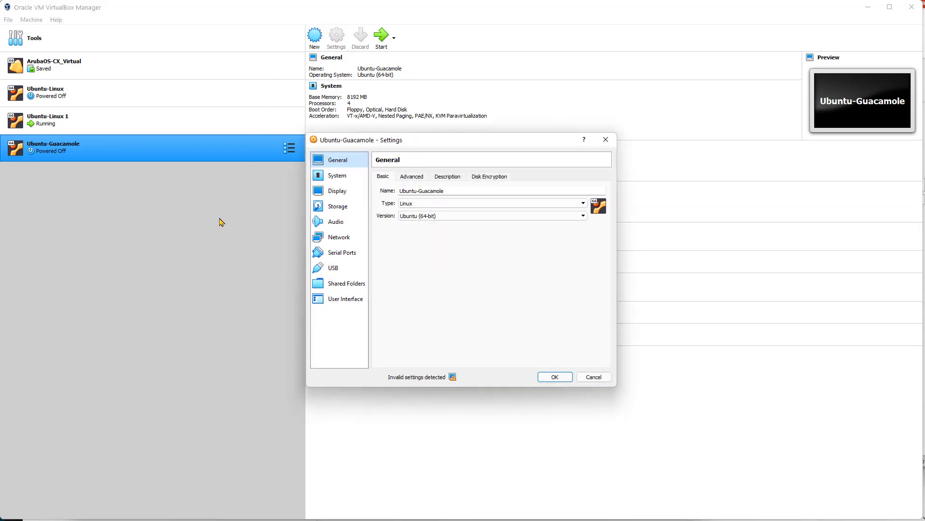
left_click(338, 177)
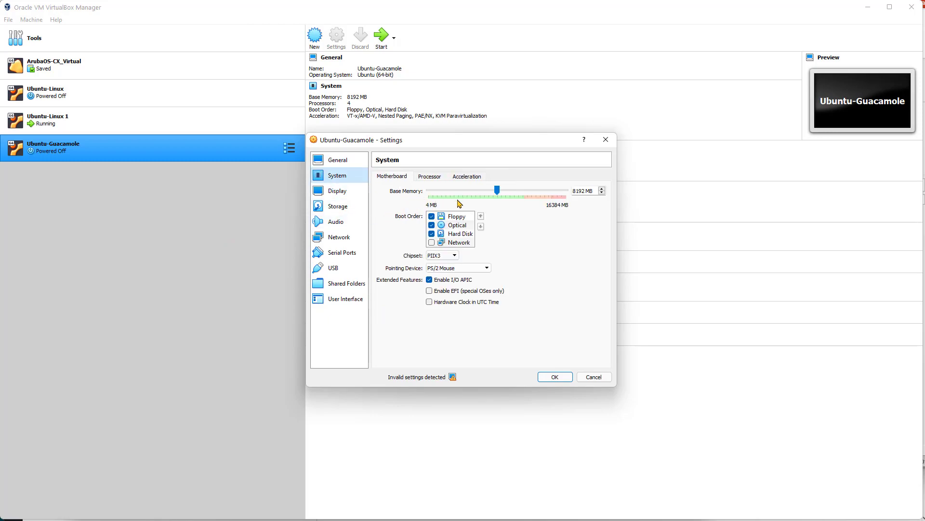
left_click(437, 176)
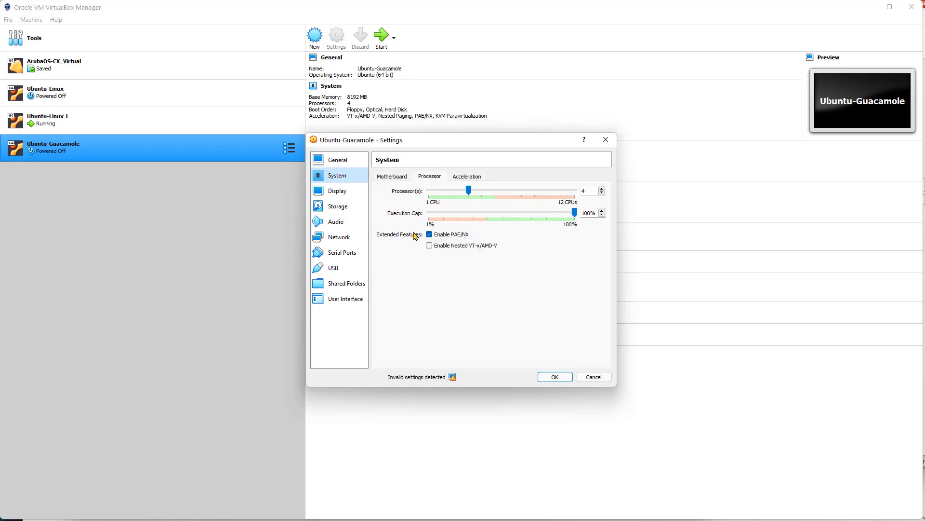
mouse_move(446, 218)
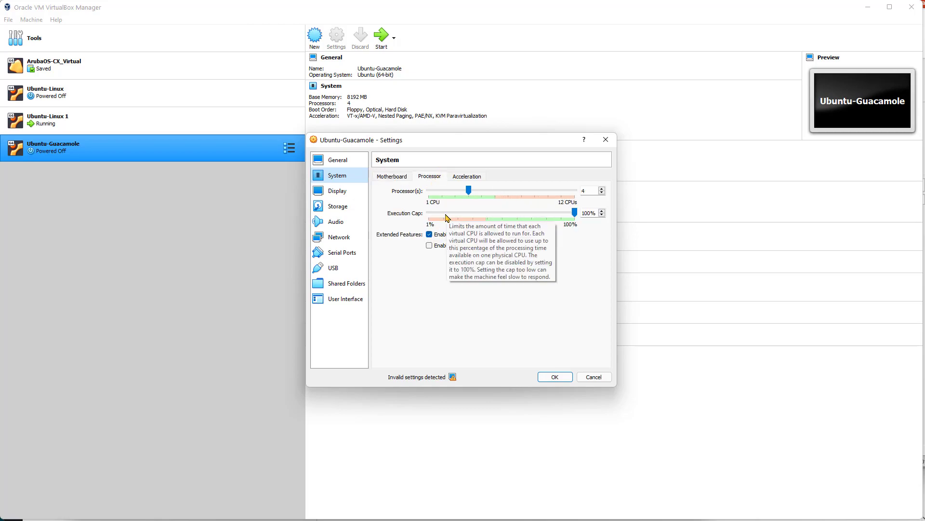
left_click(603, 194)
left_click(603, 193)
left_click(603, 194)
left_click(553, 378)
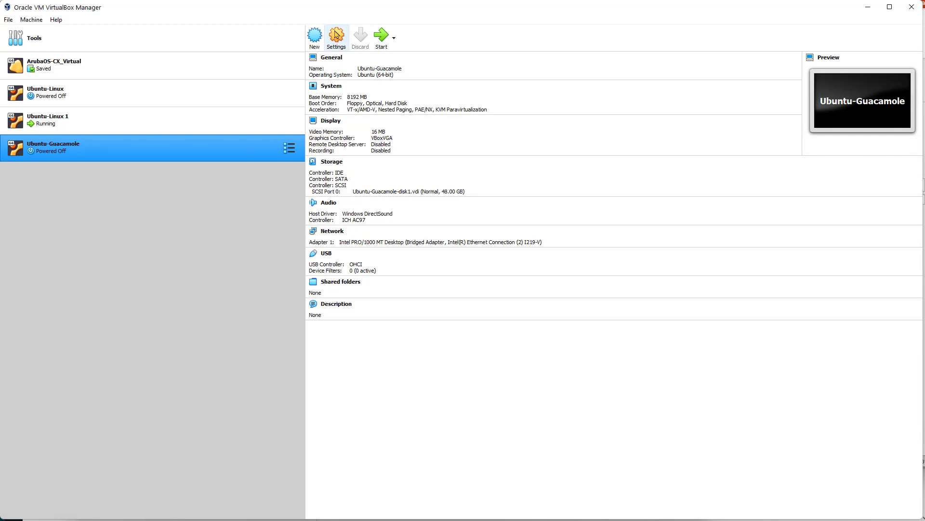
- Confirm Adapter 1 is a Bridged Adapter on the Intel(R) Ethernet Connection (2) I219-V
left_click(342, 42)
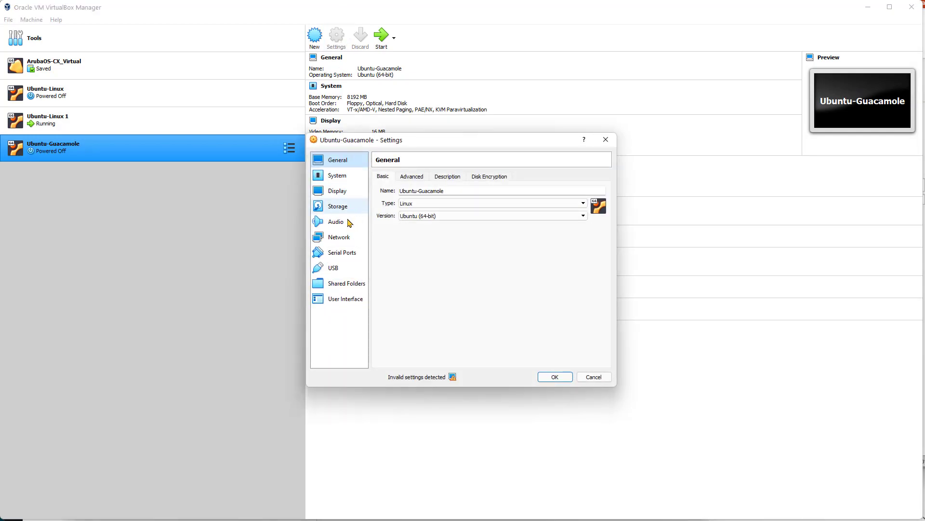
left_click(339, 238)
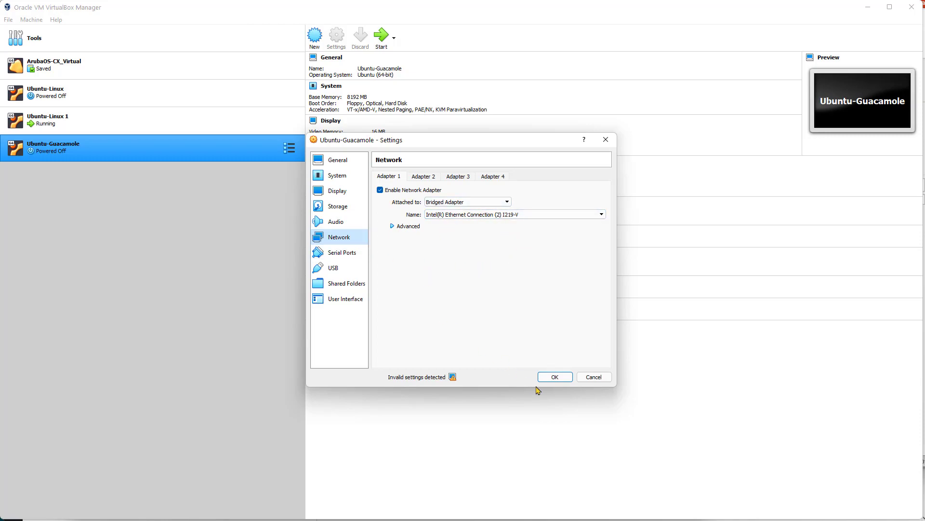
left_click(554, 377)
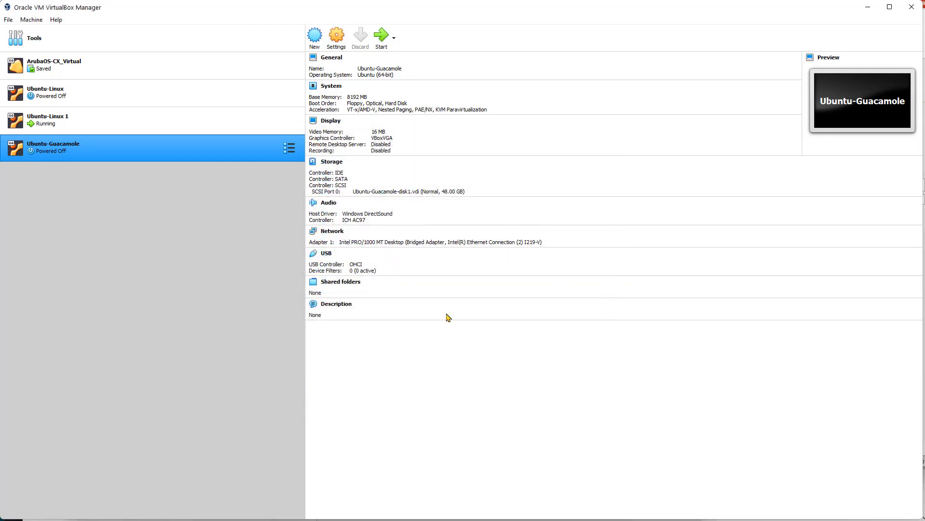
- Boot Ubuntu-Guacamole and sign in with the user account's password
left_click(383, 41)
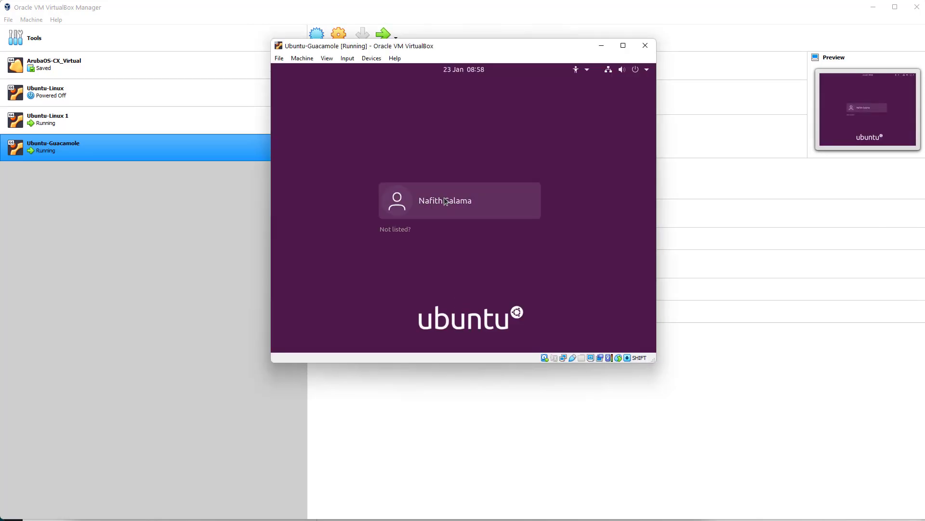
left_click(443, 200)
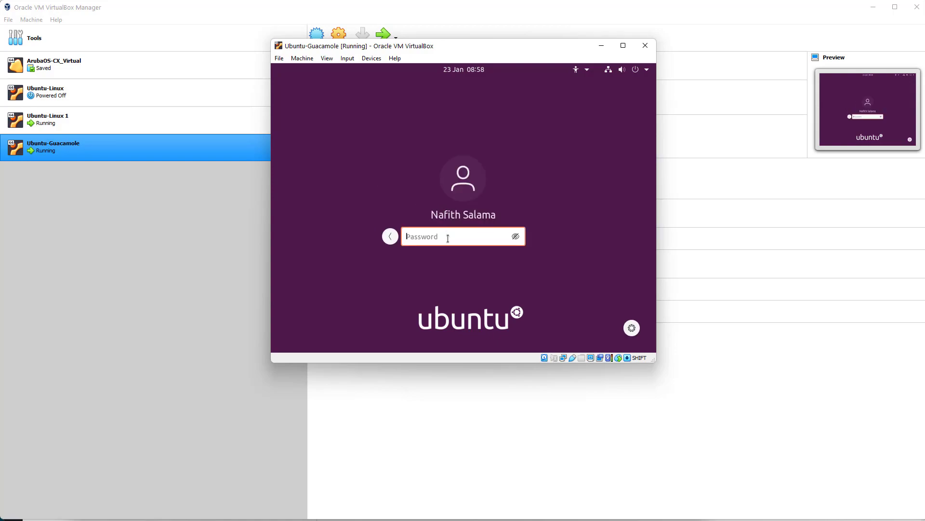
type("***********")
key("Return")
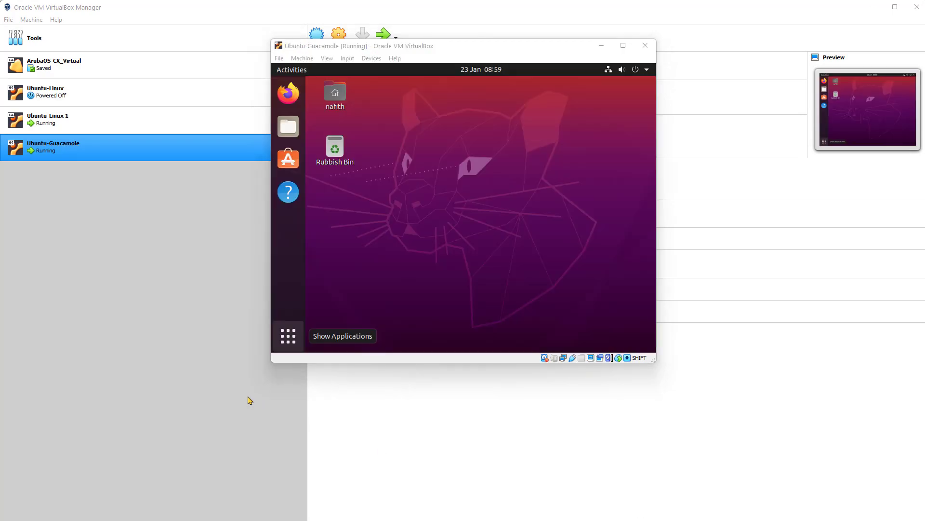
- Run systemctl status guacd.service in a terminal and confirm guacd is active (running)
left_click(285, 346)
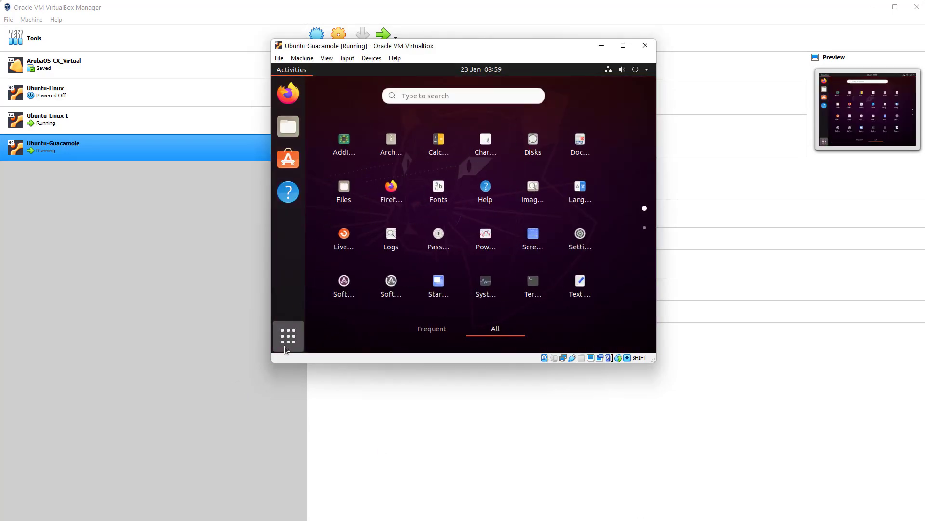
left_click(533, 282)
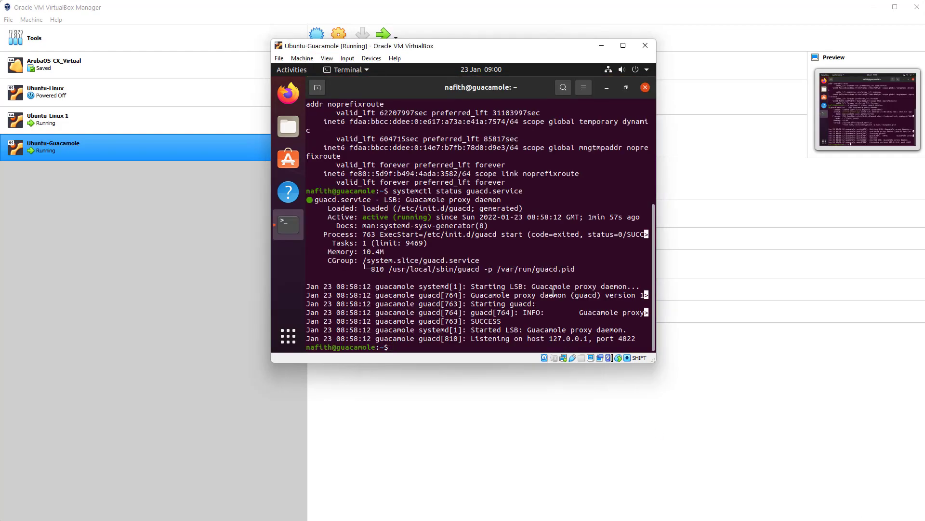
key("Up")
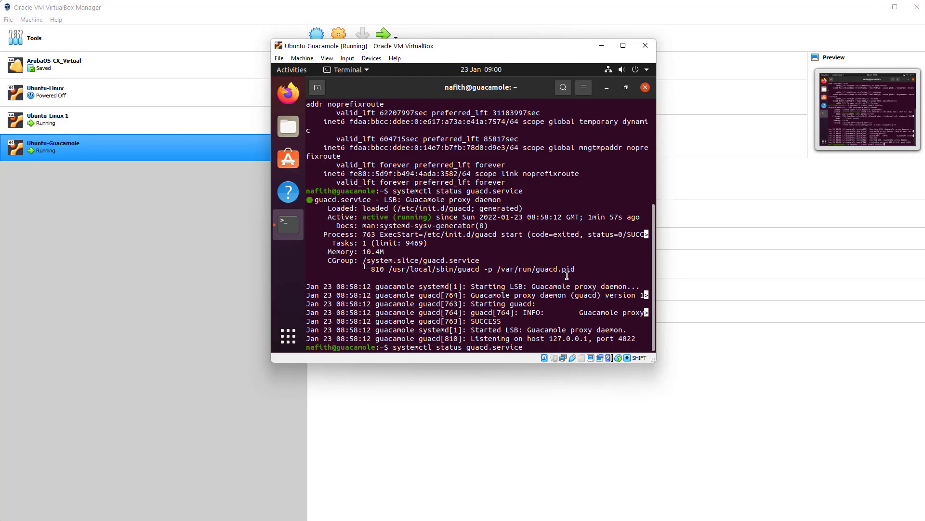
key("Return")
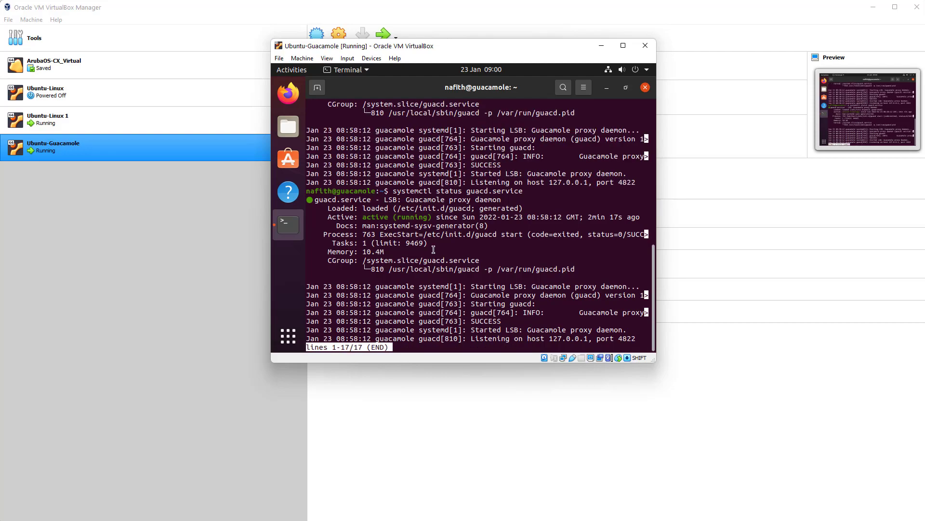
left_click_drag(362, 216, 430, 217)
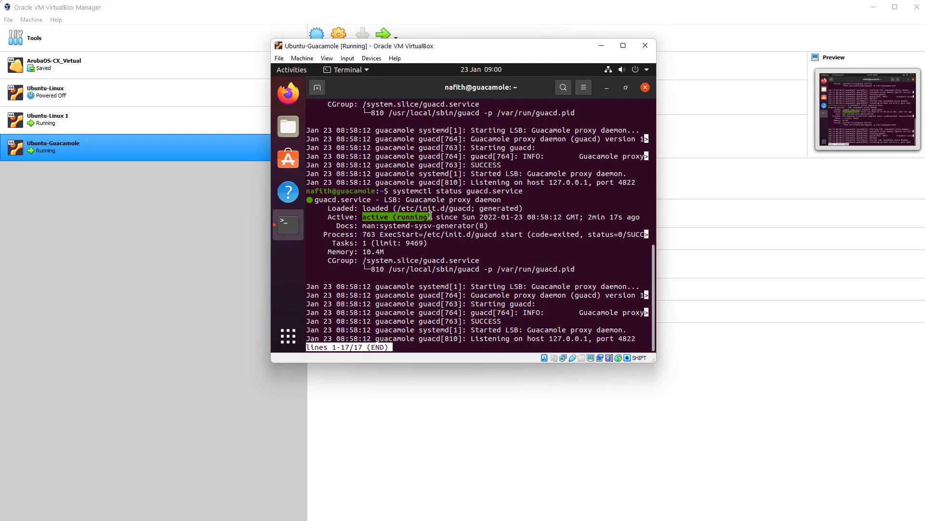
left_click(453, 278)
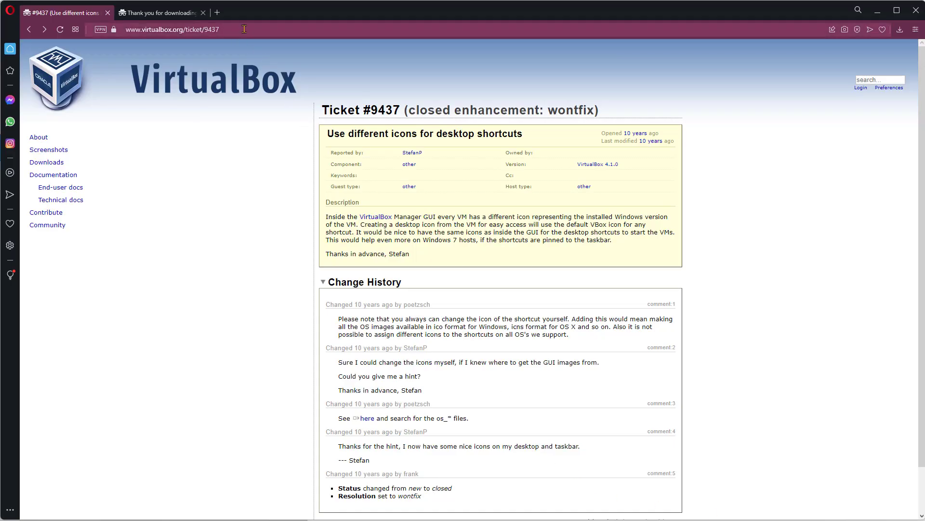
left_click(244, 27)
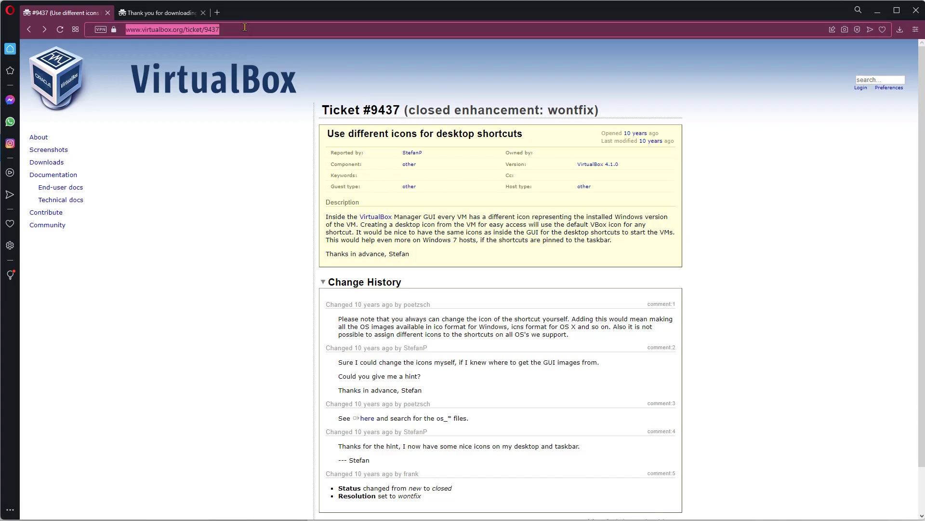
- Load 192.168.1.198:8080/guacamole in Opera and focus the Guacamole login's Username field
type("192.168")
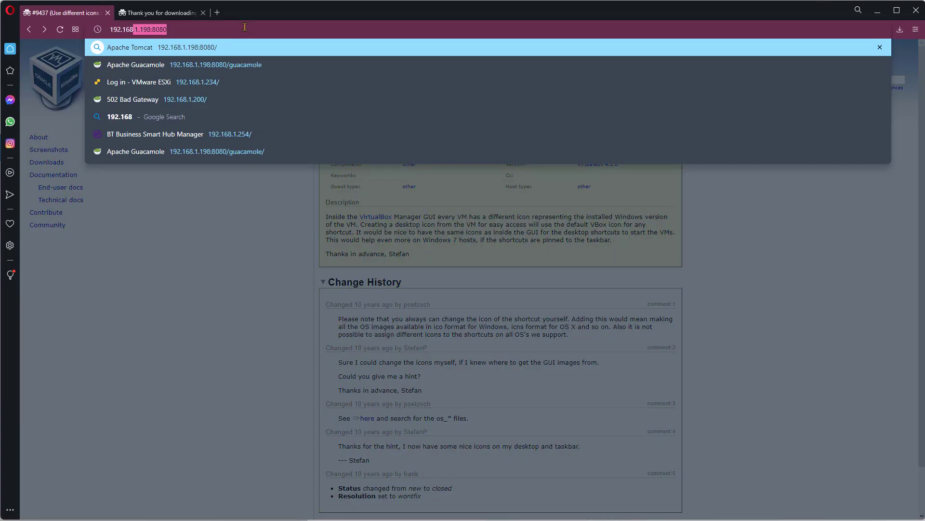
key("Right")
type("/gua")
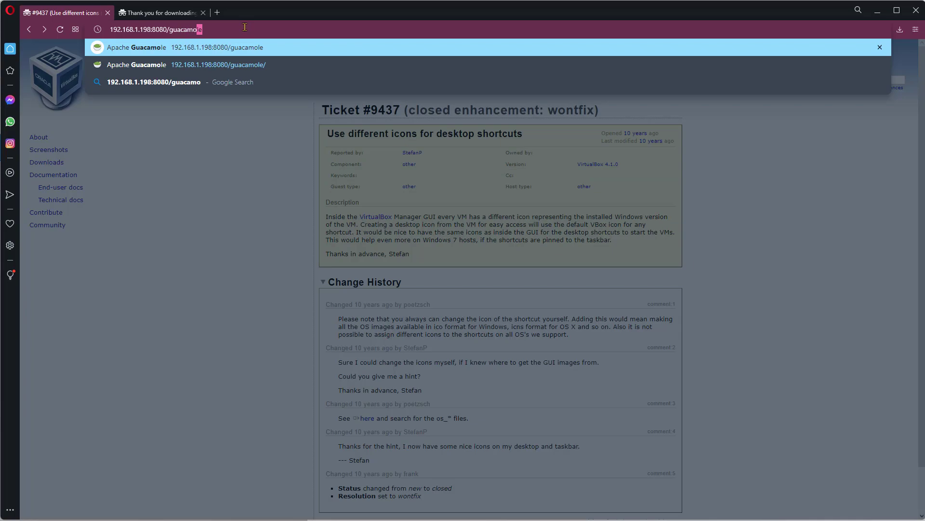
key("Return")
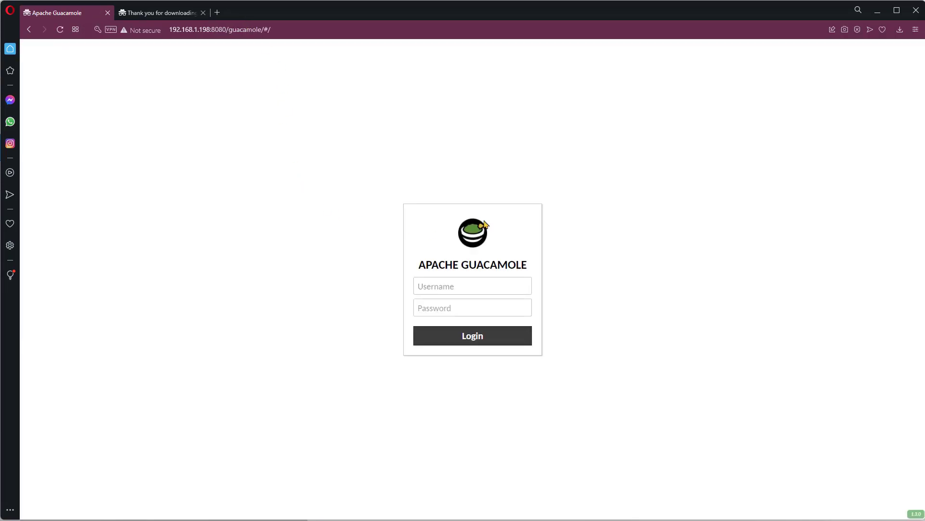
left_click(504, 288)
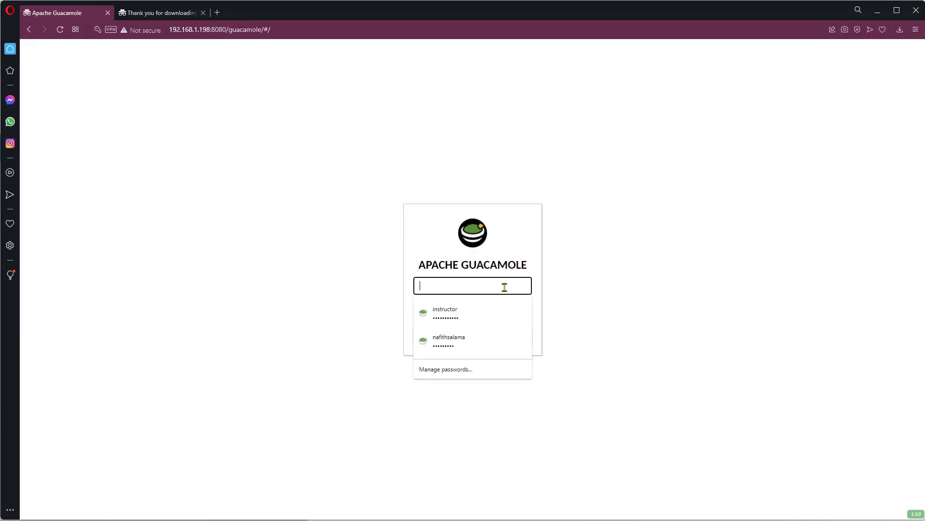
left_click(774, 509)
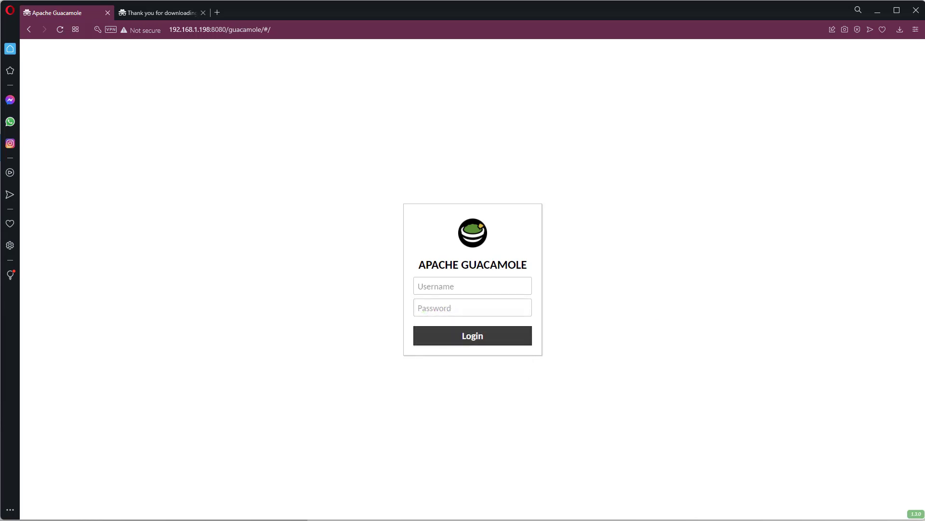